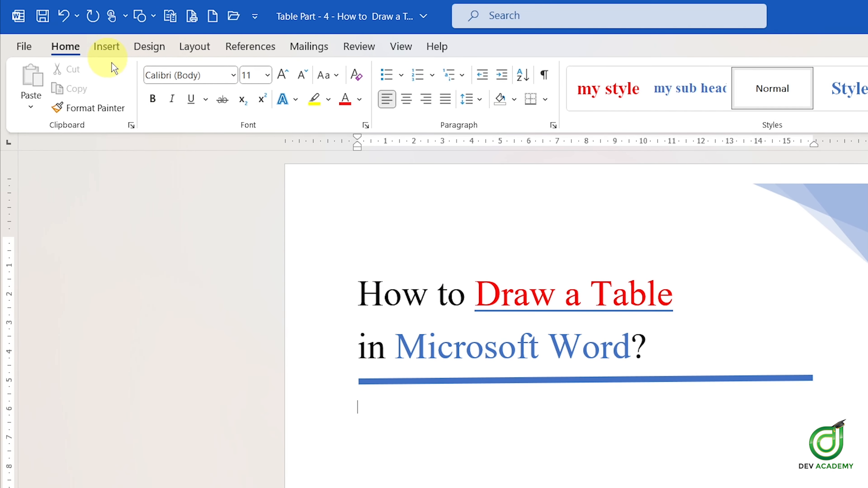
Insert a table with 4 columns and 4 rows below the heading line
{"action": "left_click", "coordinate": [108, 47]}
{"action": "left_click", "coordinate": [141, 88]}
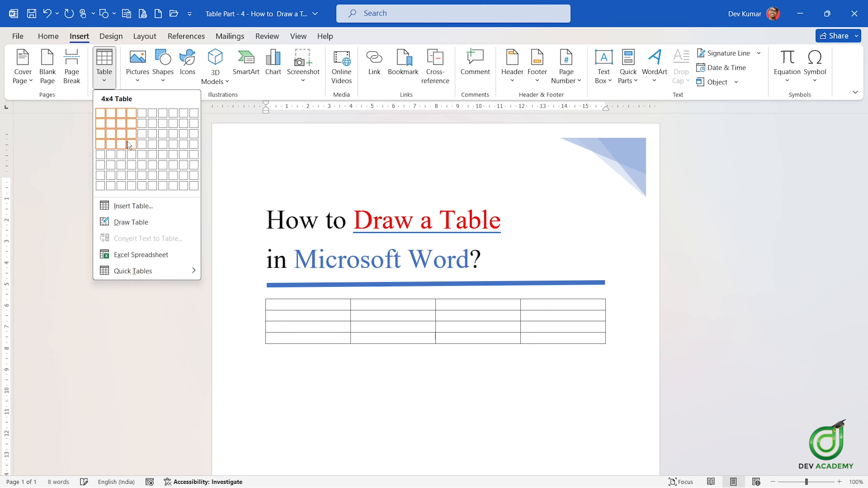
{"action": "left_click", "coordinate": [128, 144]}
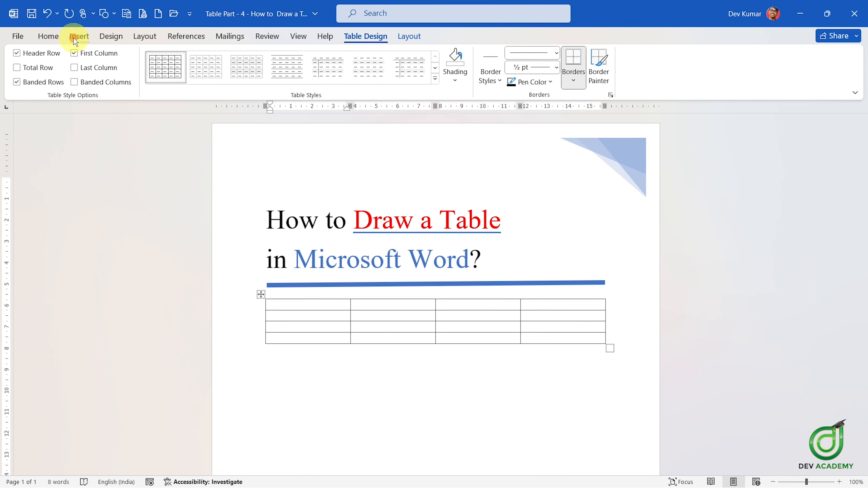
Try inserting a nested table with 5 columns and 2 rows in the first cell of the 4x4 table, and undo it
{"action": "left_click", "coordinate": [79, 36]}
{"action": "left_click", "coordinate": [144, 110]}
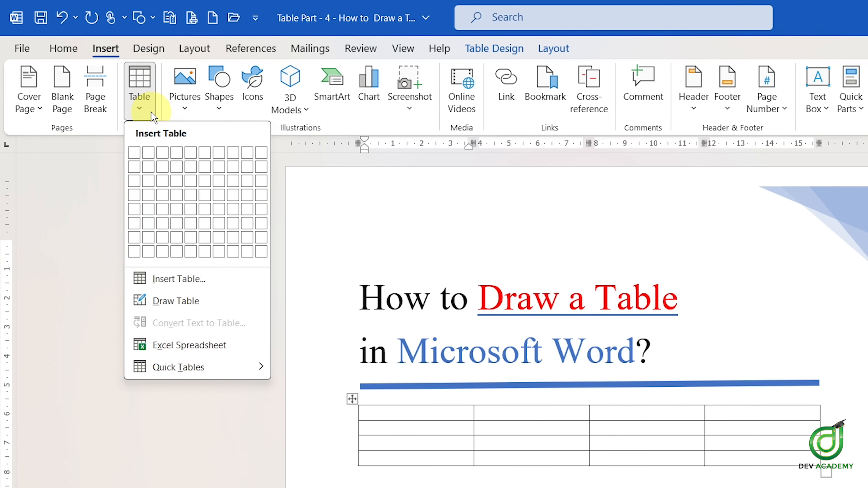
{"action": "left_click", "coordinate": [207, 279]}
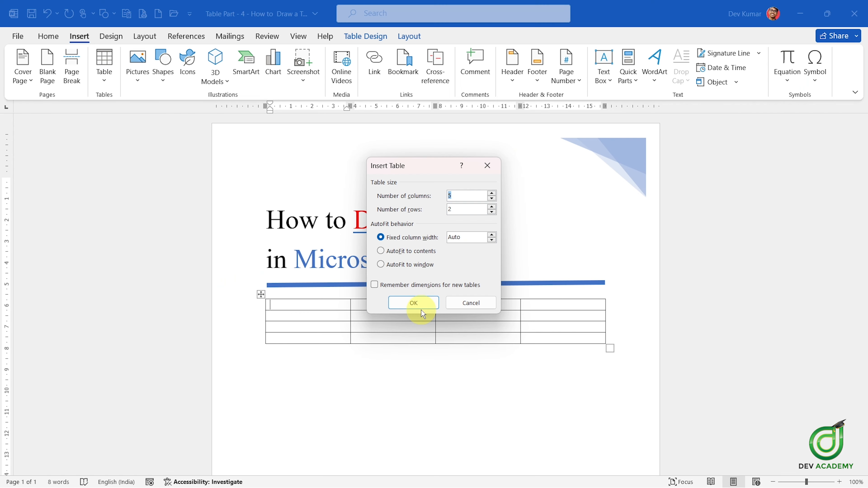
{"action": "left_click", "coordinate": [420, 308]}
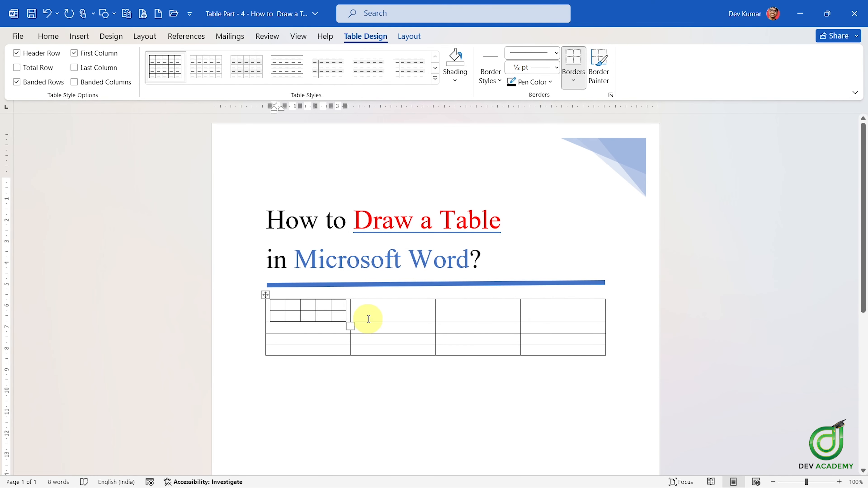
{"action": "key", "text": "ctrl+z"}
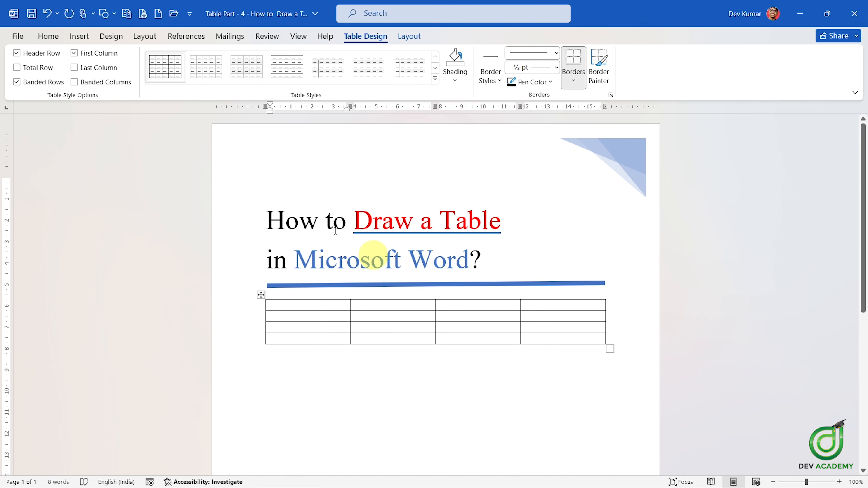
Insert a second table with 3 columns and 7 rows in the blank paragraph below the first table
{"action": "scroll", "coordinate": [396, 264], "scroll_direction": "down", "scroll_amount": 3}
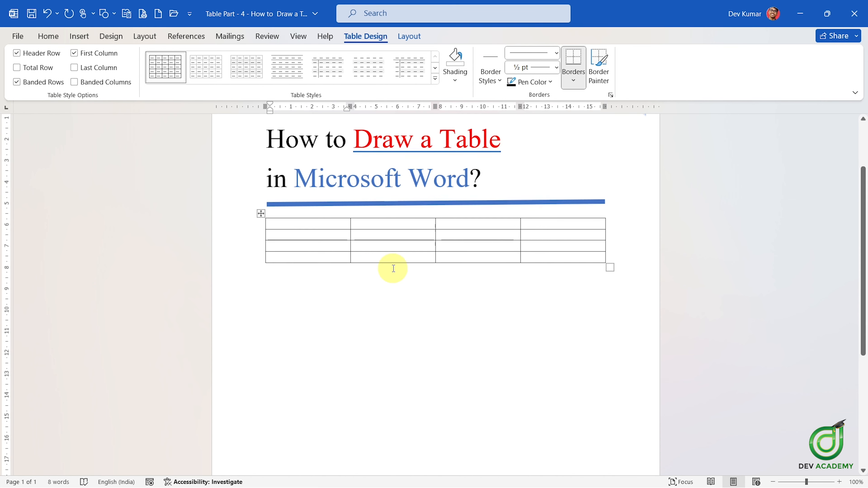
{"action": "scroll", "coordinate": [392, 269], "scroll_direction": "up", "scroll_amount": 2}
{"action": "left_click", "coordinate": [79, 35]}
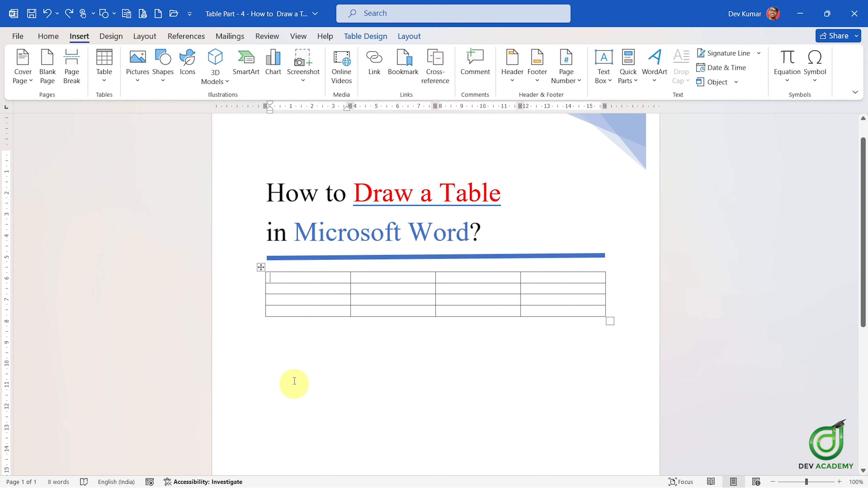
{"action": "left_click", "coordinate": [290, 367]}
{"action": "left_click", "coordinate": [104, 72]}
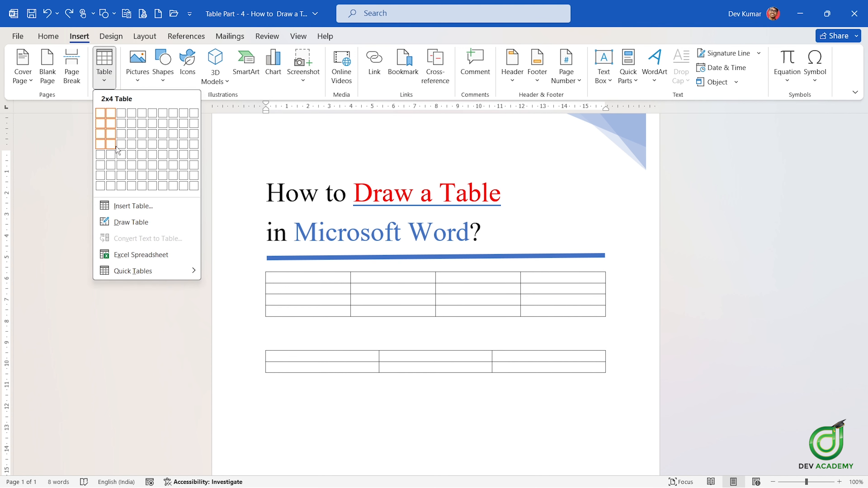
{"action": "left_click", "coordinate": [122, 179]}
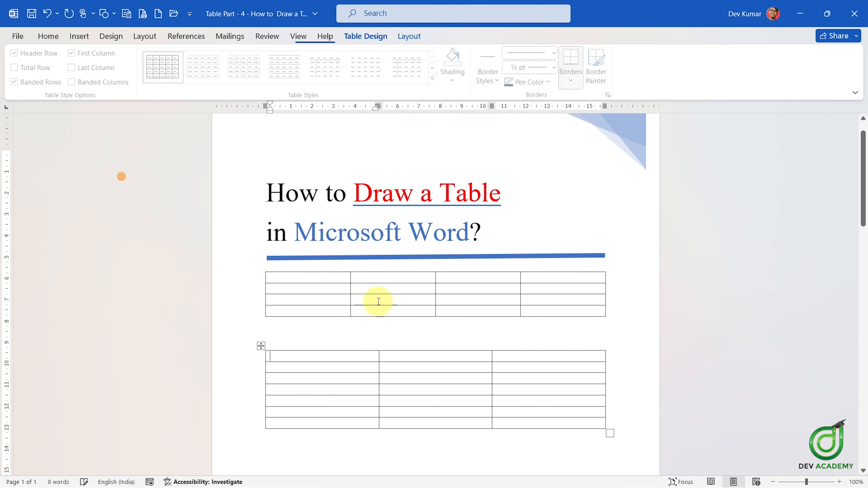
Highlight the three columns of the second table one after another to examine its layout, and clear the selection
{"action": "scroll", "coordinate": [377, 301], "scroll_direction": "down", "scroll_amount": 2}
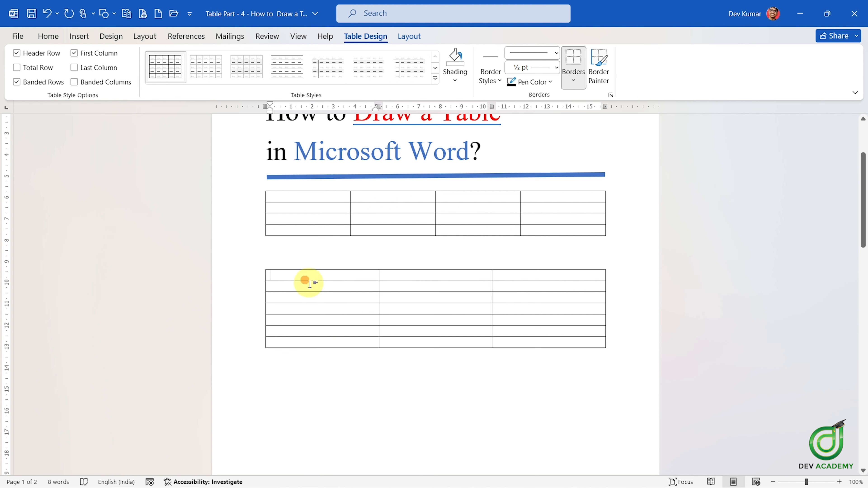
{"action": "left_click_drag", "start_coordinate": [309, 283], "coordinate": [316, 344]}
{"action": "left_click_drag", "start_coordinate": [440, 279], "coordinate": [454, 328]}
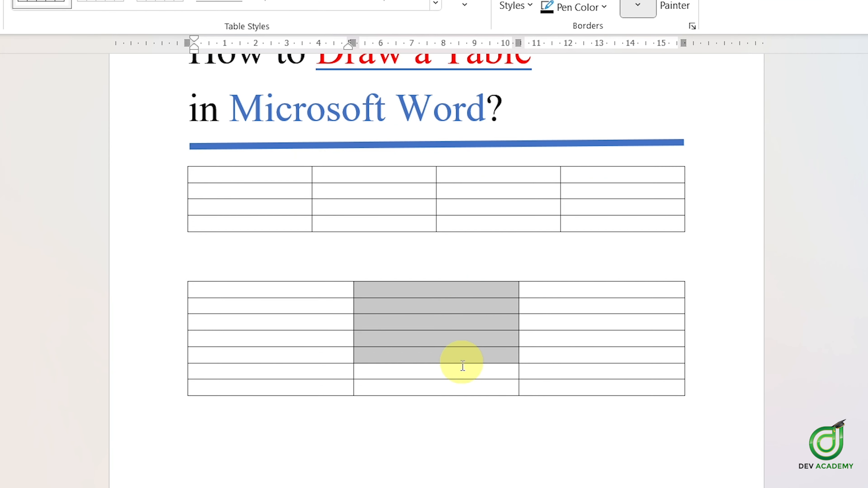
{"action": "left_click_drag", "start_coordinate": [463, 366], "coordinate": [461, 389]}
{"action": "left_click", "coordinate": [573, 294]}
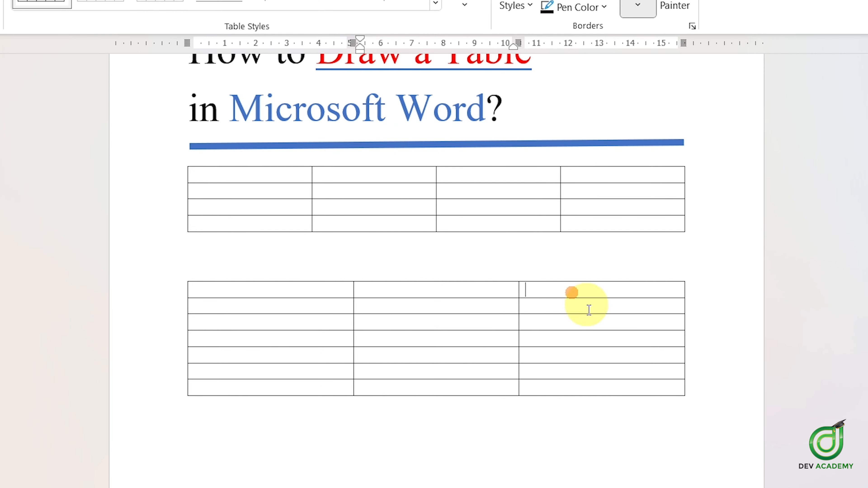
{"action": "left_click_drag", "start_coordinate": [589, 309], "coordinate": [583, 385]}
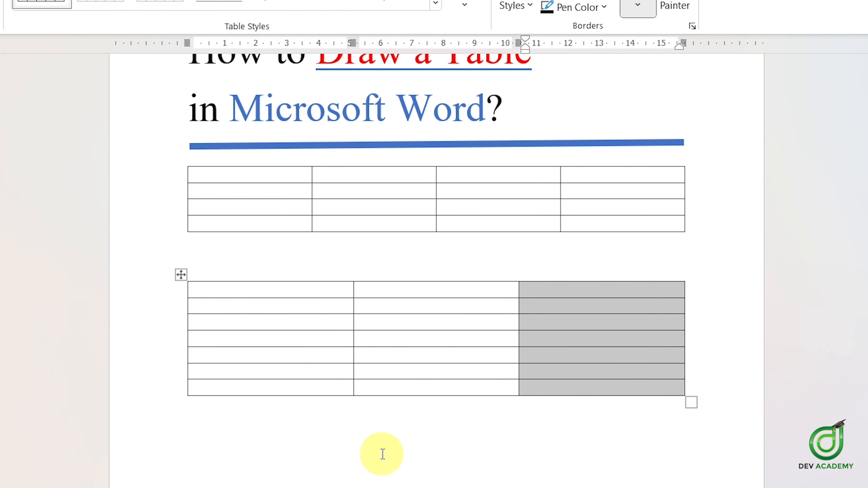
{"action": "left_click", "coordinate": [362, 432]}
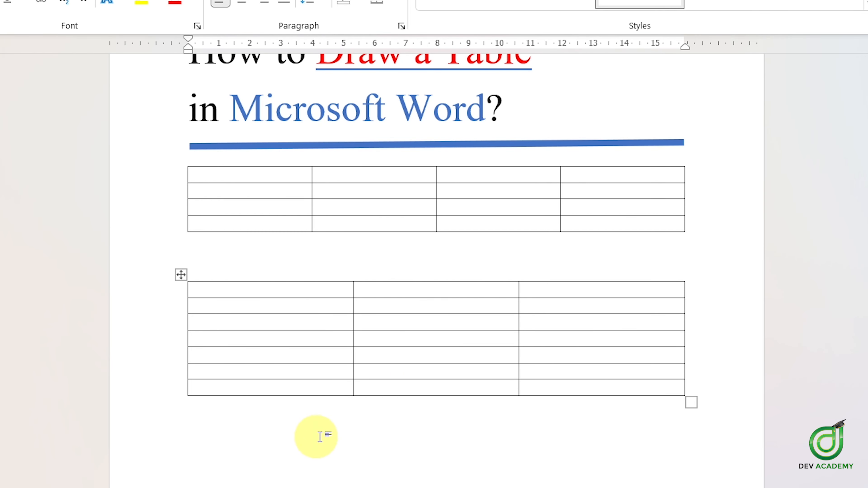
Delete the whole second table with 3 columns and 7 rows
{"action": "scroll", "coordinate": [346, 417], "scroll_direction": "up", "scroll_amount": 1}
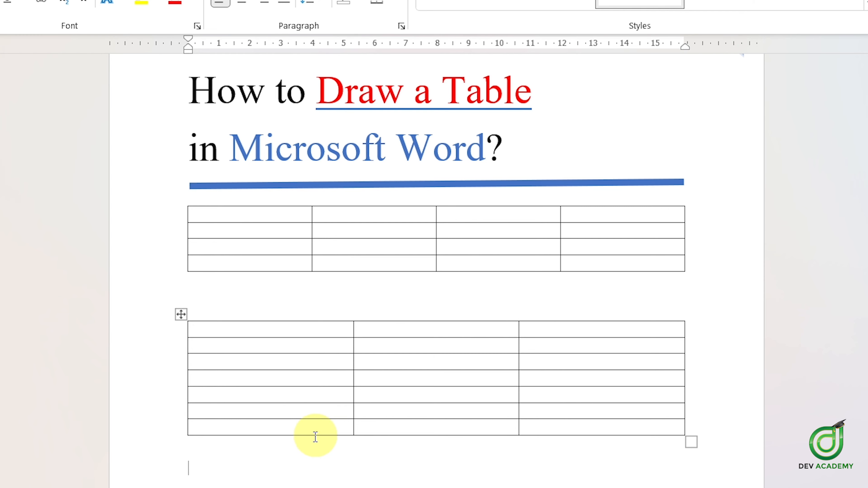
{"action": "scroll", "coordinate": [322, 419], "scroll_direction": "up", "scroll_amount": 3}
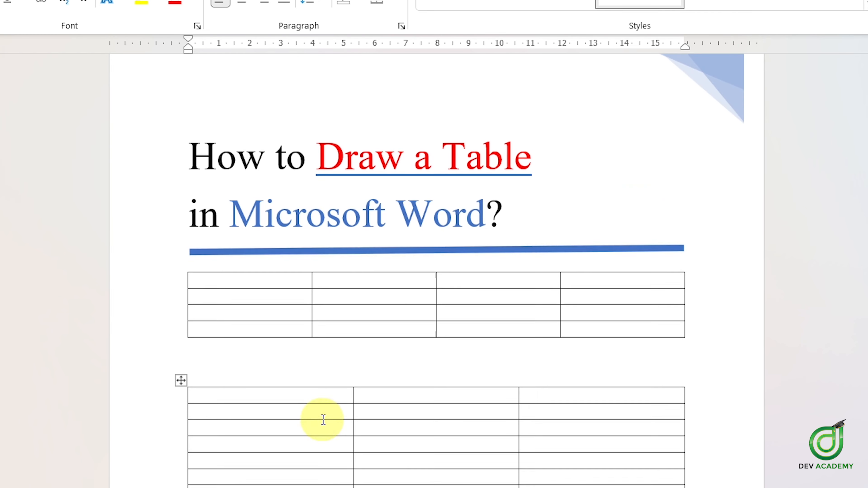
{"action": "scroll", "coordinate": [343, 416], "scroll_direction": "down", "scroll_amount": 2}
{"action": "scroll", "coordinate": [366, 384], "scroll_direction": "down", "scroll_amount": 1}
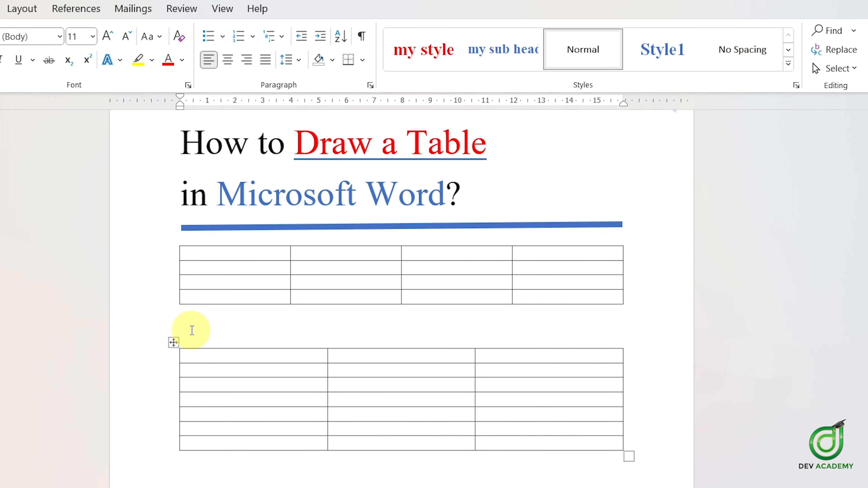
{"action": "left_click", "coordinate": [175, 342]}
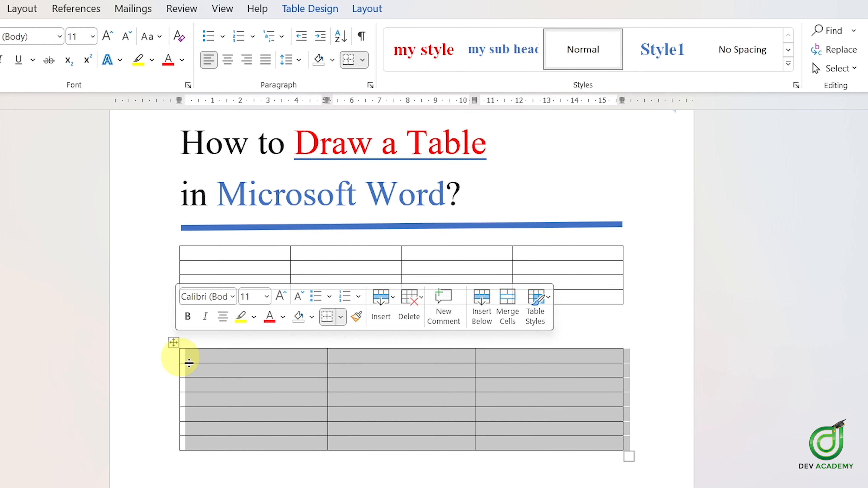
{"action": "right_click", "coordinate": [250, 375]}
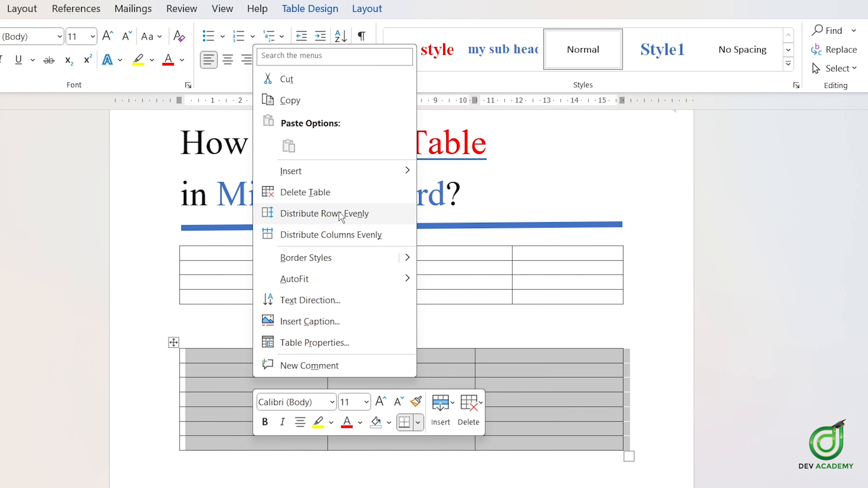
{"action": "left_click", "coordinate": [346, 202]}
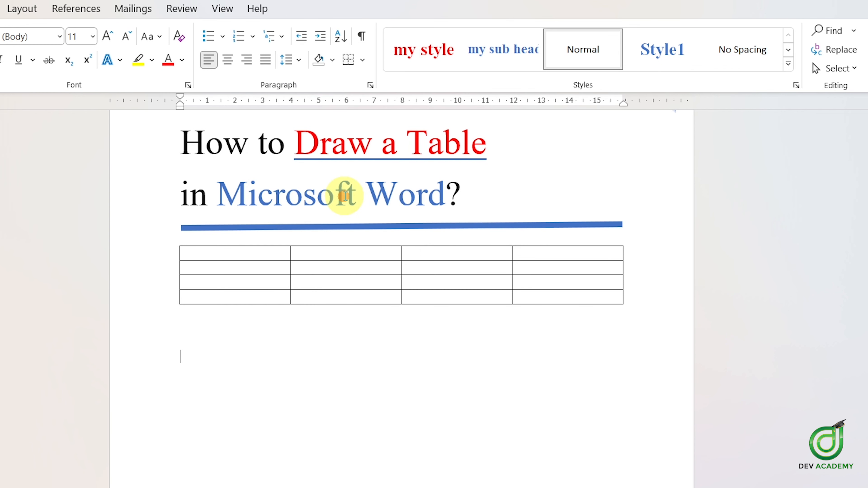
Select the entire remaining 4x4 table and remove it from the page
{"action": "left_click", "coordinate": [207, 269]}
{"action": "left_click", "coordinate": [174, 241]}
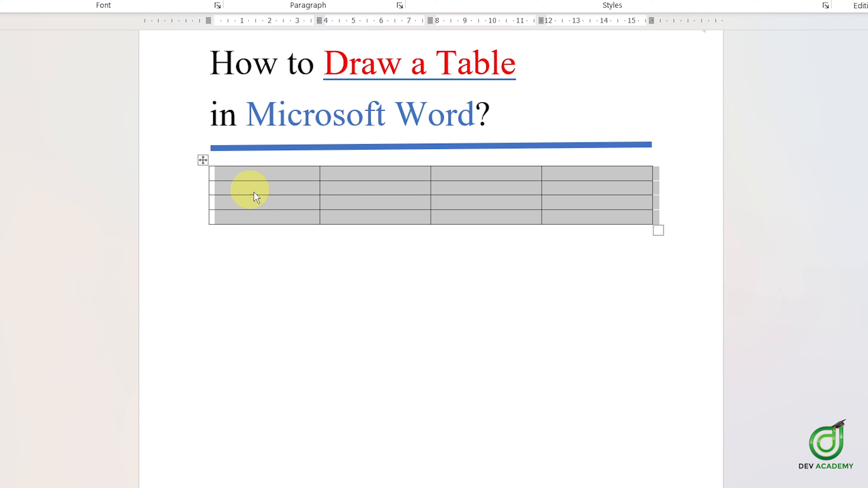
{"action": "right_click", "coordinate": [256, 195]}
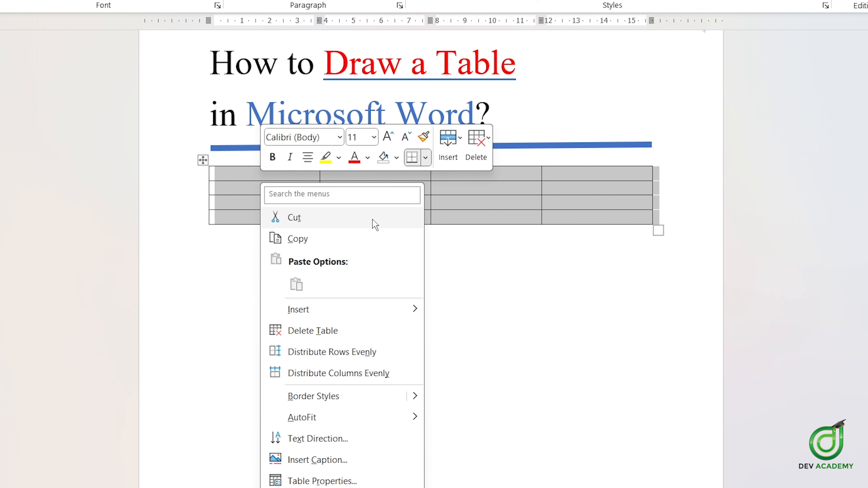
{"action": "left_click", "coordinate": [472, 205]}
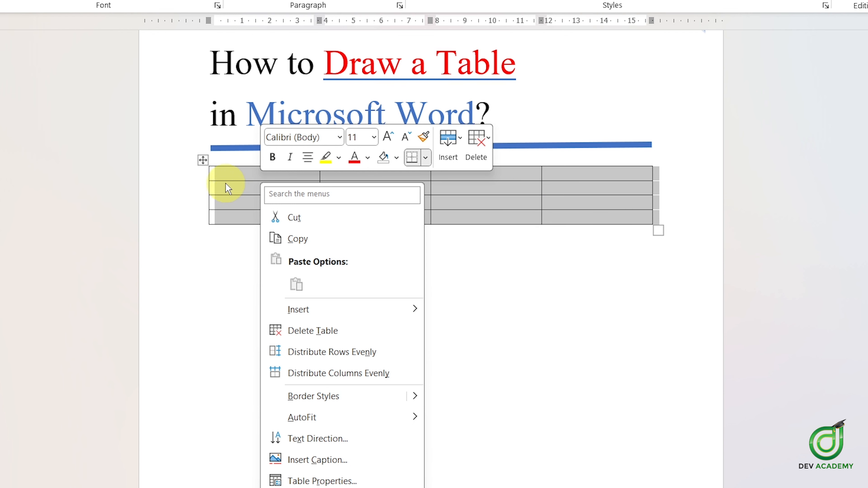
{"action": "left_click", "coordinate": [202, 162]}
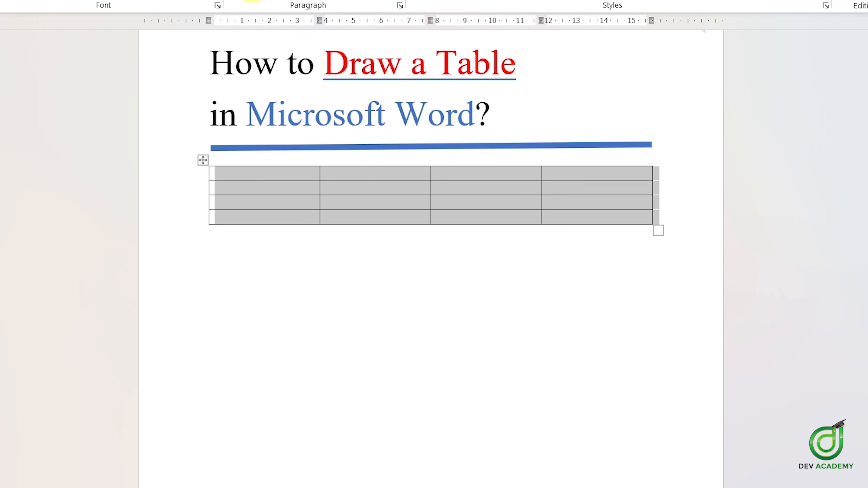
{"action": "key", "text": "BackSpace"}
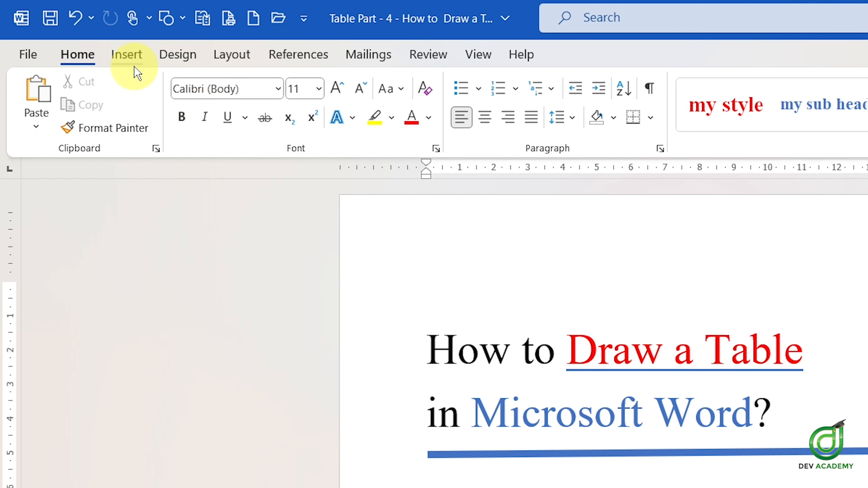
{"action": "left_click", "coordinate": [132, 56]}
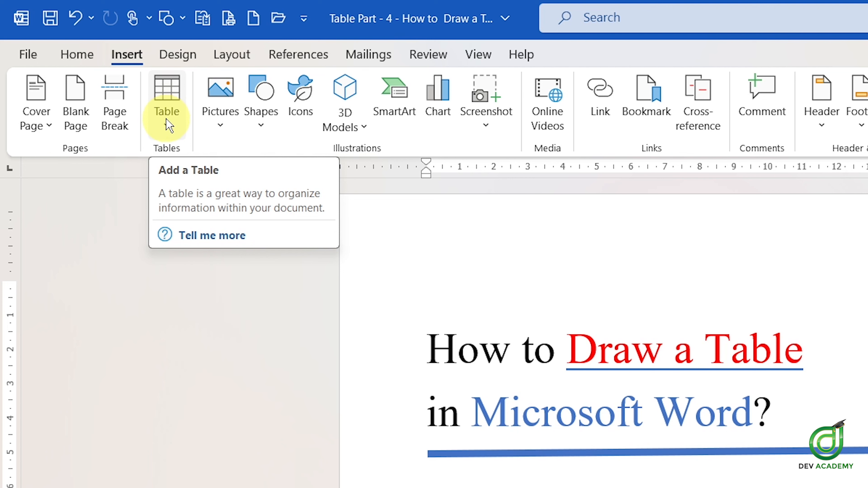
{"action": "left_click", "coordinate": [169, 125]}
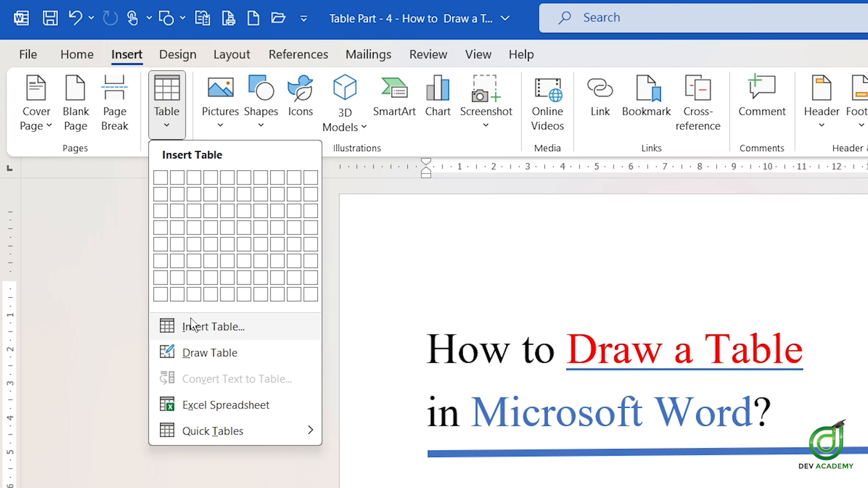
{"action": "left_click", "coordinate": [209, 353]}
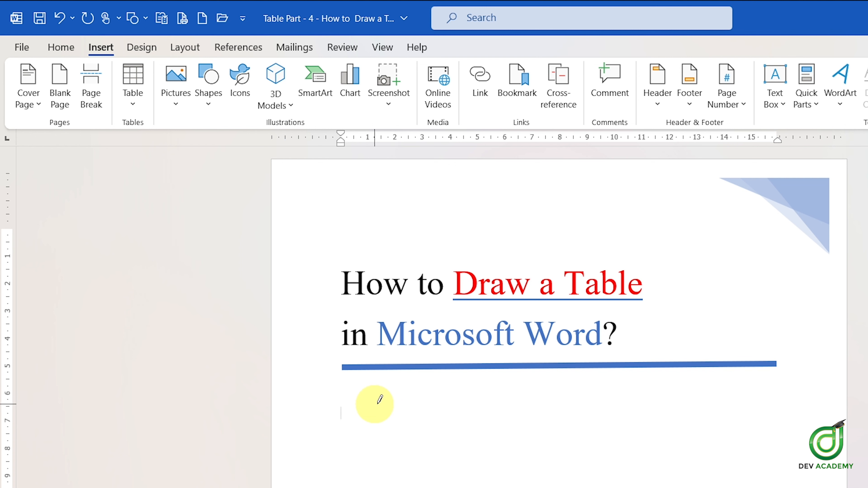
{"action": "left_click", "coordinate": [133, 102]}
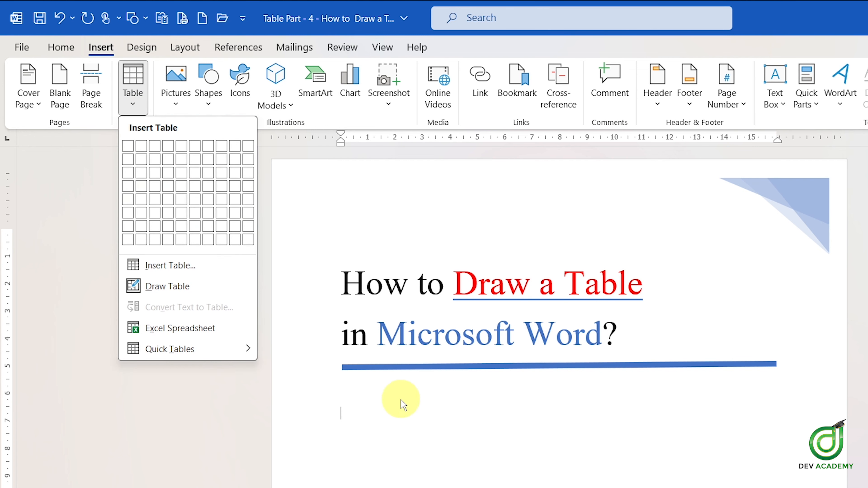
{"action": "left_click", "coordinate": [369, 409]}
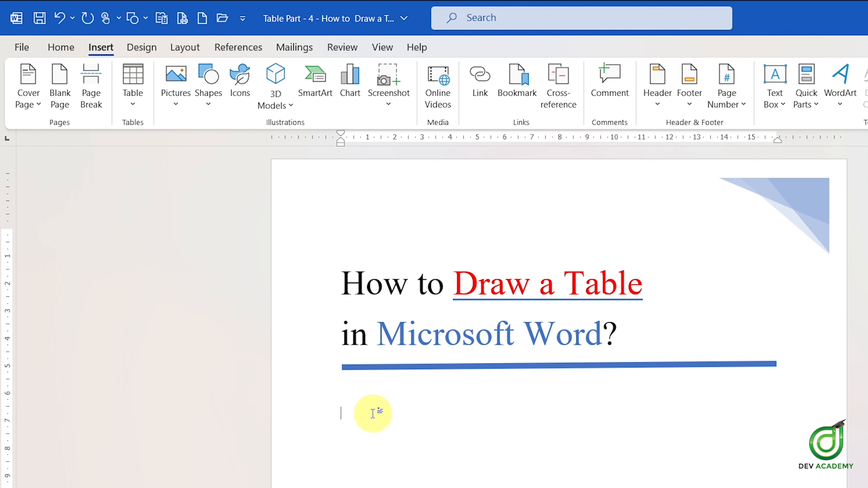
{"action": "left_click", "coordinate": [133, 103]}
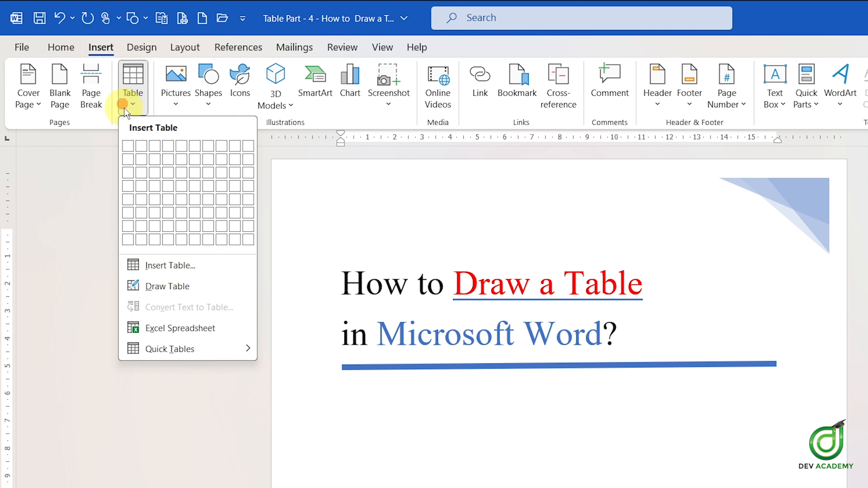
{"action": "left_click", "coordinate": [186, 288]}
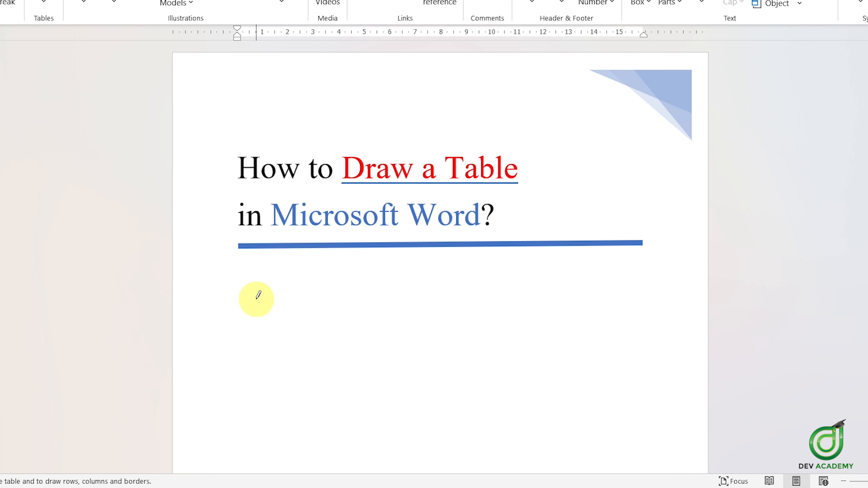
{"action": "scroll", "coordinate": [271, 295], "scroll_direction": "down", "scroll_amount": 3}
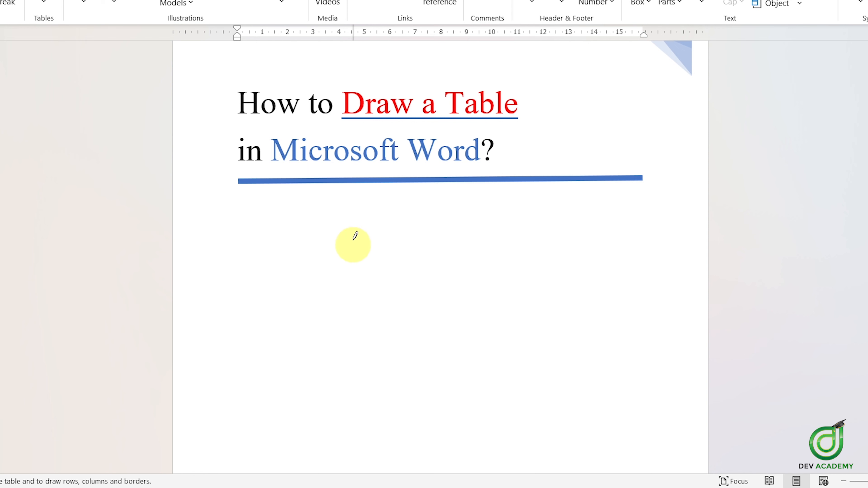
{"action": "left_click", "coordinate": [258, 232]}
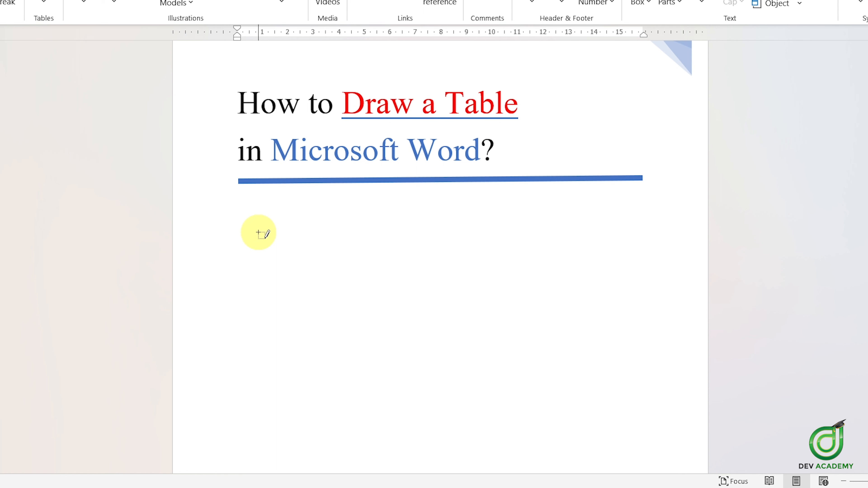
{"action": "mouse_move", "coordinate": [258, 232]}
{"action": "left_mouse_down"}
{"action": "mouse_move", "coordinate": [330, 274]}
{"action": "mouse_move", "coordinate": [379, 337]}
{"action": "mouse_move", "coordinate": [382, 483]}
{"action": "mouse_move", "coordinate": [405, 451]}
{"action": "mouse_move", "coordinate": [399, 335]}
{"action": "mouse_move", "coordinate": [382, 329]}
{"action": "mouse_move", "coordinate": [378, 301]}
{"action": "mouse_move", "coordinate": [373, 345]}
{"action": "left_mouse_up"}
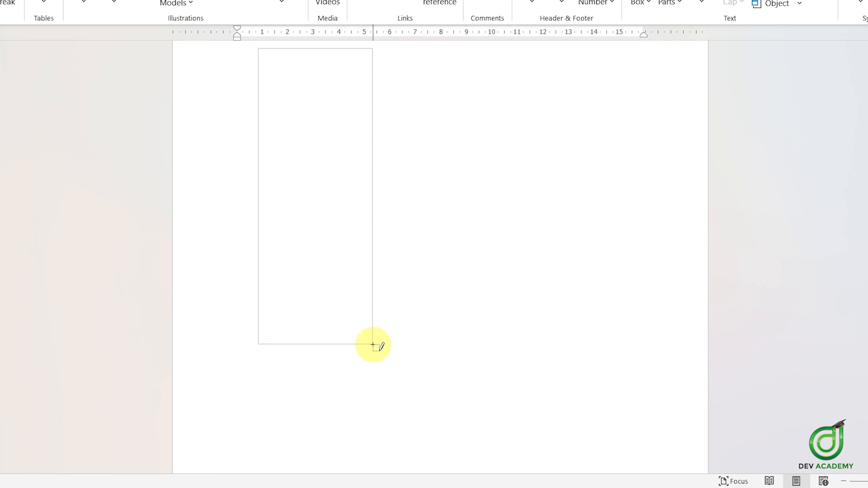
{"action": "mouse_move", "coordinate": [373, 344]}
{"action": "left_mouse_down"}
{"action": "mouse_move", "coordinate": [442, 372]}
{"action": "mouse_move", "coordinate": [466, 345]}
{"action": "mouse_move", "coordinate": [415, 340]}
{"action": "mouse_move", "coordinate": [510, 383]}
{"action": "mouse_move", "coordinate": [481, 392]}
{"action": "mouse_move", "coordinate": [475, 359]}
{"action": "mouse_move", "coordinate": [415, 329]}
{"action": "mouse_move", "coordinate": [535, 400]}
{"action": "mouse_move", "coordinate": [533, 377]}
{"action": "mouse_move", "coordinate": [502, 353]}
{"action": "mouse_move", "coordinate": [461, 406]}
{"action": "mouse_move", "coordinate": [529, 411]}
{"action": "mouse_move", "coordinate": [500, 400]}
{"action": "mouse_move", "coordinate": [507, 419]}
{"action": "mouse_move", "coordinate": [473, 413]}
{"action": "mouse_move", "coordinate": [493, 419]}
{"action": "left_mouse_up"}
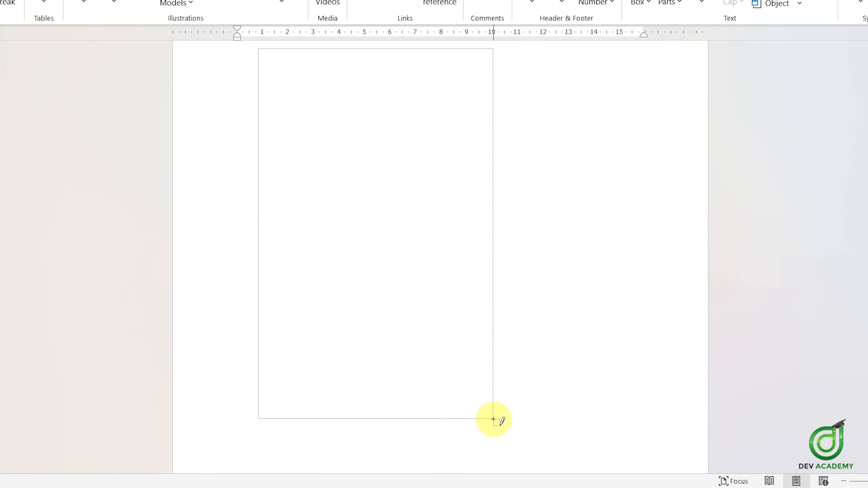
{"action": "left_click_drag", "start_coordinate": [493, 419], "coordinate": [494, 419]}
{"action": "scroll", "coordinate": [507, 258], "scroll_direction": "up", "scroll_amount": 2}
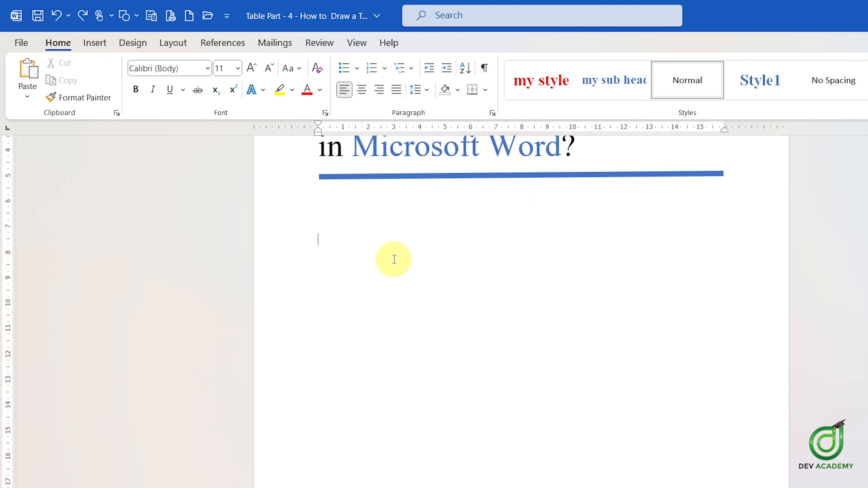
Draw the outer border of a table about 11 cm wide and 11 cm high in the blank area below the heading
{"action": "left_click", "coordinate": [96, 43]}
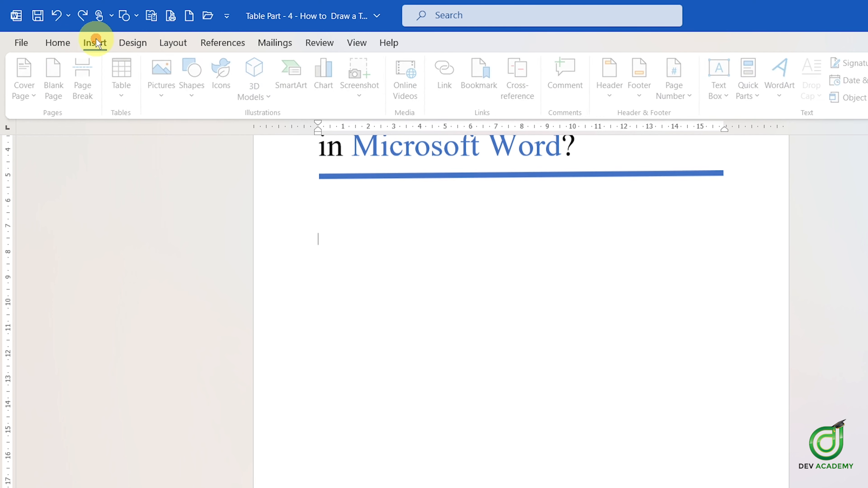
{"action": "left_click", "coordinate": [131, 88]}
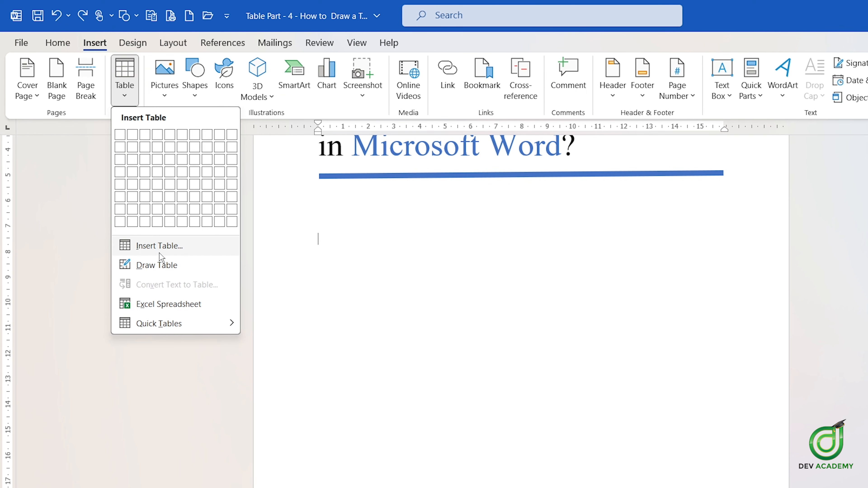
{"action": "left_click", "coordinate": [164, 265]}
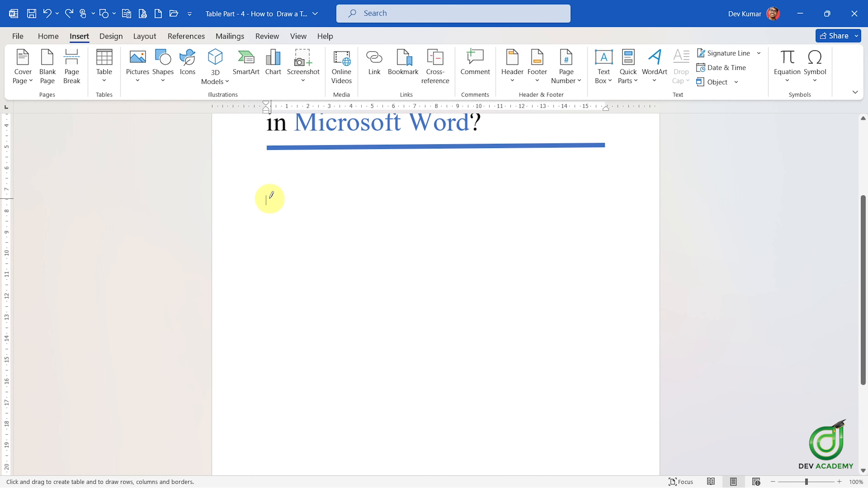
{"action": "mouse_move", "coordinate": [267, 198]}
{"action": "left_mouse_down"}
{"action": "mouse_move", "coordinate": [420, 299]}
{"action": "mouse_move", "coordinate": [494, 325]}
{"action": "mouse_move", "coordinate": [421, 271]}
{"action": "mouse_move", "coordinate": [506, 422]}
{"action": "mouse_move", "coordinate": [570, 384]}
{"action": "mouse_move", "coordinate": [612, 373]}
{"action": "mouse_move", "coordinate": [511, 399]}
{"action": "mouse_move", "coordinate": [510, 419]}
{"action": "mouse_move", "coordinate": [521, 426]}
{"action": "left_mouse_up"}
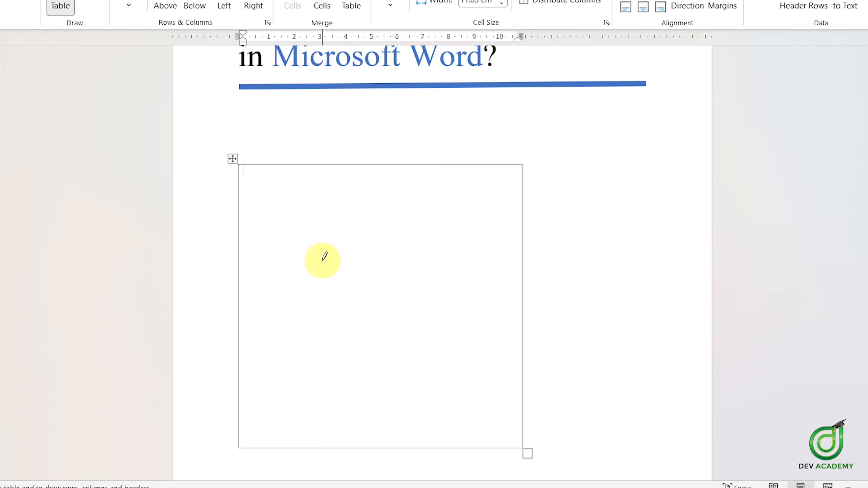
Draw a full-height vertical line that splits the table into two columns, the first about 5.23 cm wide, and stop drawing
{"action": "scroll", "coordinate": [479, 184], "scroll_direction": "down", "scroll_amount": 1}
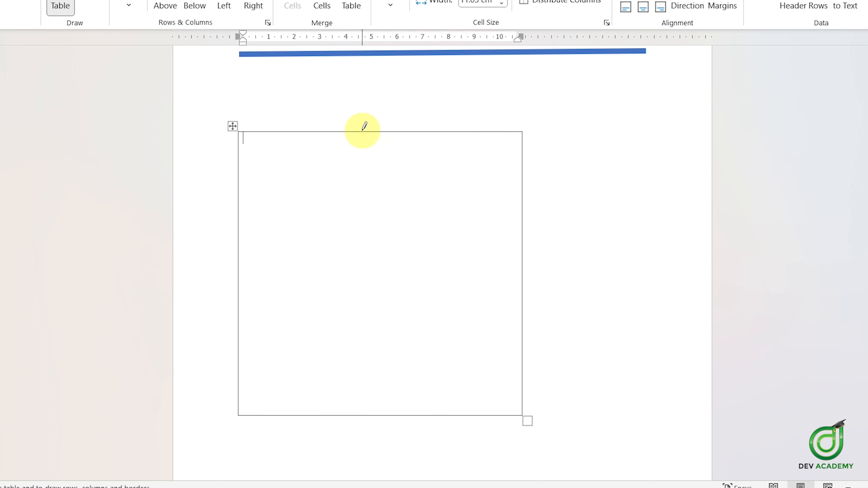
{"action": "left_click", "coordinate": [374, 133]}
{"action": "left_click_drag", "start_coordinate": [374, 133], "coordinate": [376, 222]}
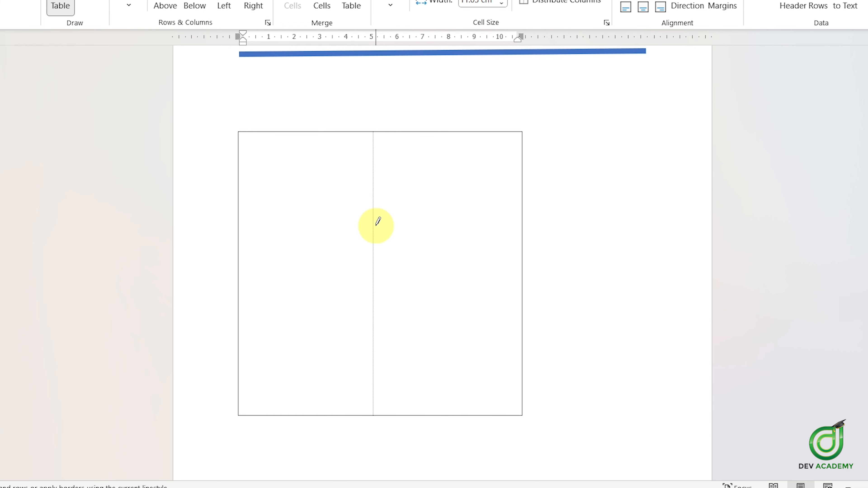
{"action": "mouse_move", "coordinate": [379, 221]}
{"action": "left_mouse_down"}
{"action": "mouse_move", "coordinate": [370, 182]}
{"action": "mouse_move", "coordinate": [372, 216]}
{"action": "left_mouse_up"}
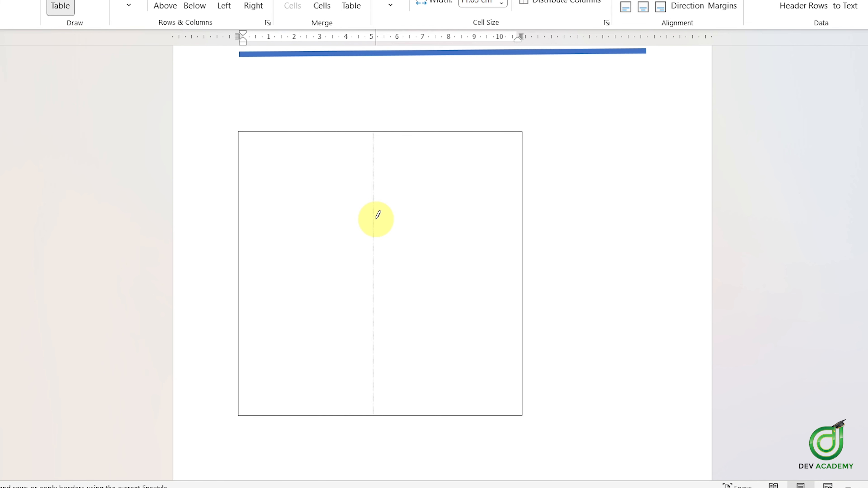
{"action": "left_click_drag", "start_coordinate": [378, 215], "coordinate": [383, 211]}
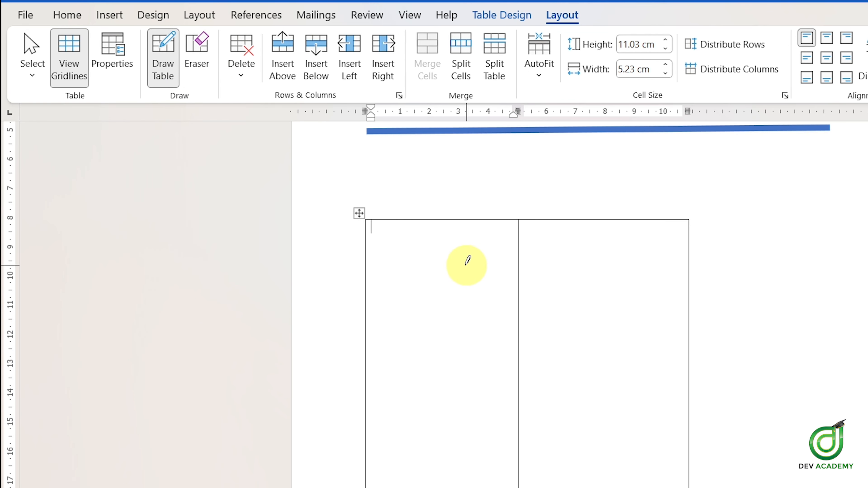
{"action": "left_click", "coordinate": [160, 69]}
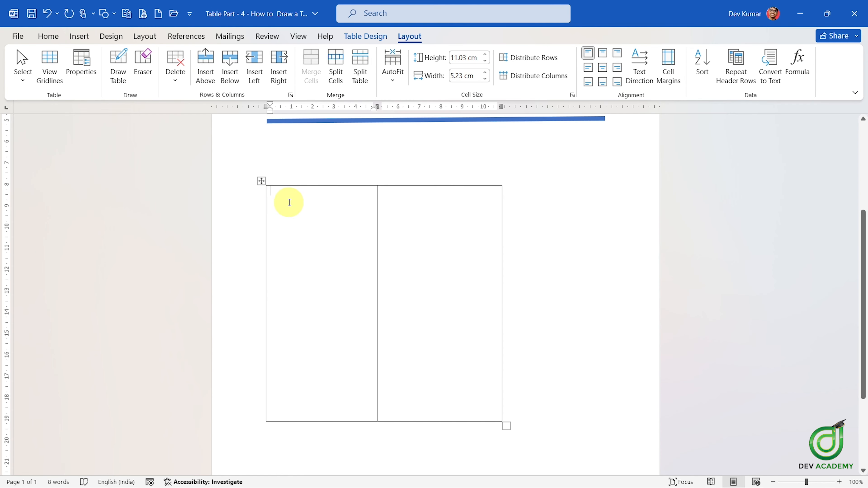
Insert a table with 2 columns and 2 rows in the blank paragraph below the drawn table
{"action": "scroll", "coordinate": [305, 205], "scroll_direction": "up", "scroll_amount": 2}
{"action": "scroll", "coordinate": [317, 209], "scroll_direction": "down", "scroll_amount": 5}
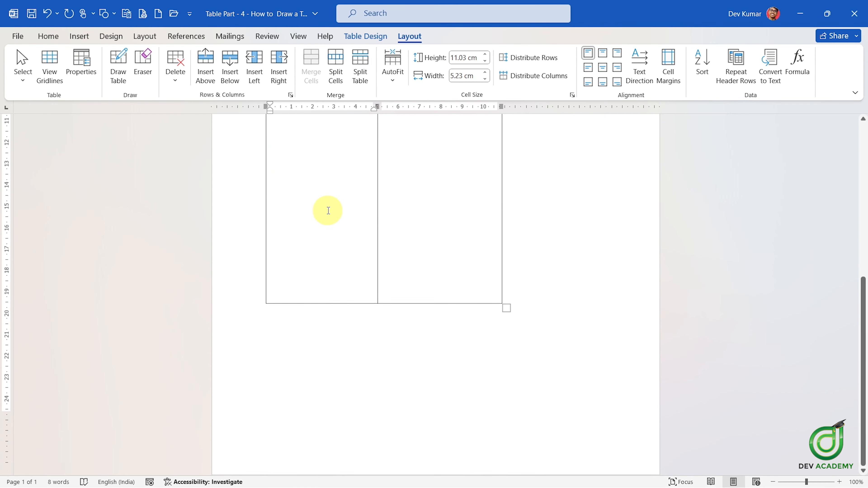
{"action": "left_click", "coordinate": [298, 324]}
{"action": "left_click", "coordinate": [79, 36]}
{"action": "left_click", "coordinate": [106, 77]}
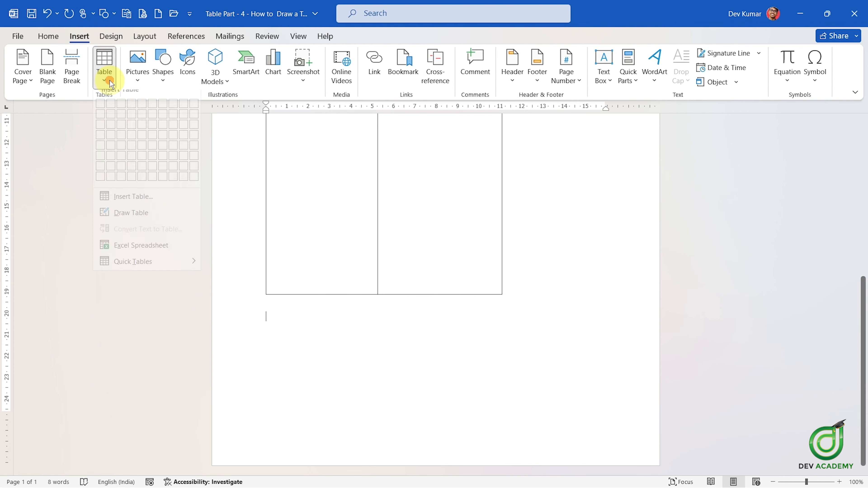
{"action": "left_click", "coordinate": [116, 126]}
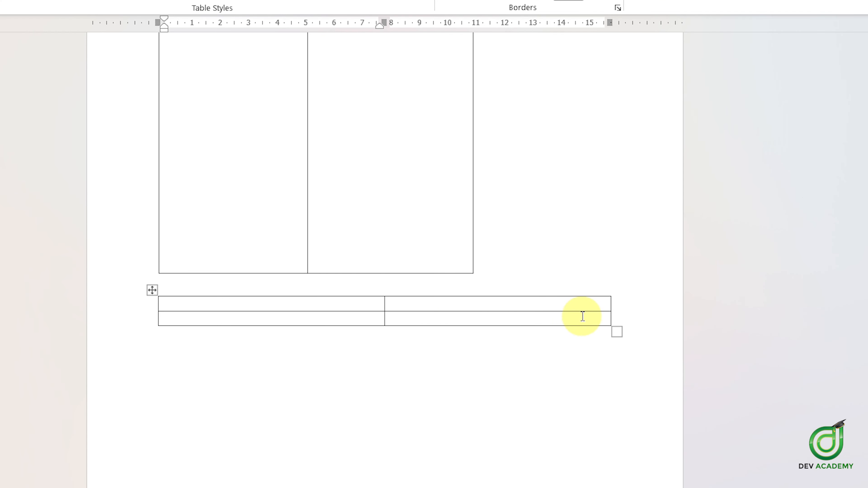
Place the cursor in the first cell of the drawn table and examine its table design and layout tools
{"action": "scroll", "coordinate": [584, 320], "scroll_direction": "up", "scroll_amount": 1}
{"action": "scroll", "coordinate": [437, 312], "scroll_direction": "up", "scroll_amount": 3}
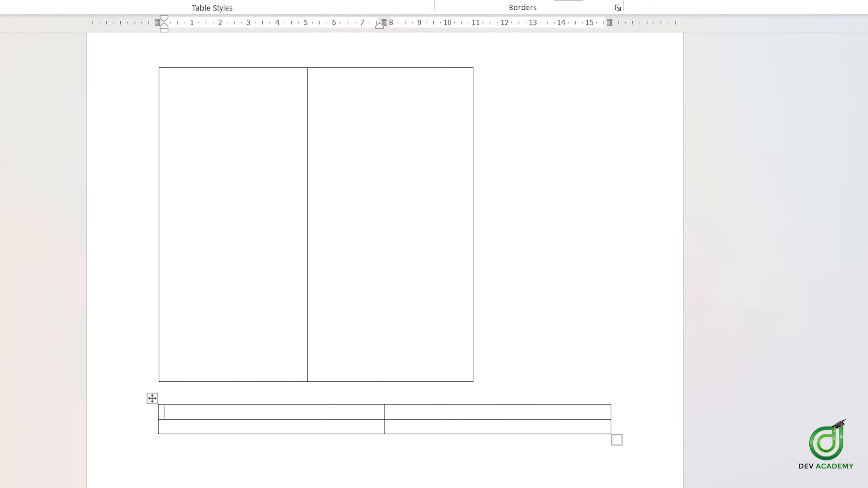
{"action": "left_click", "coordinate": [269, 188]}
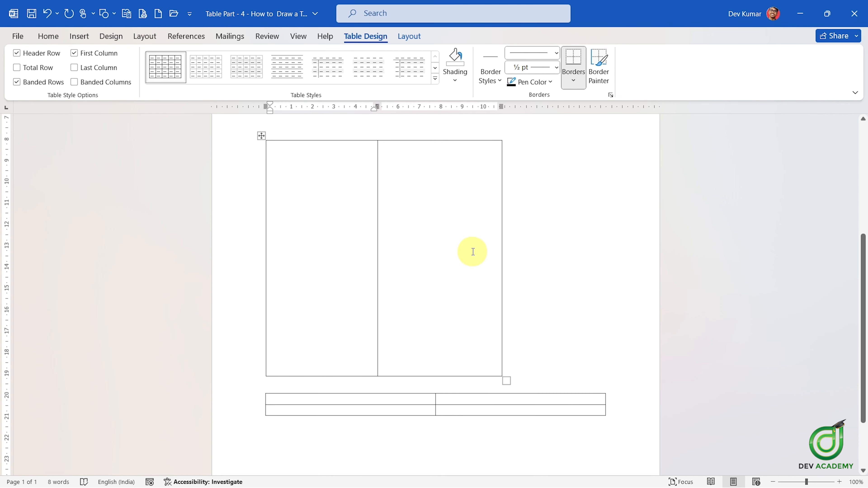
{"action": "left_click", "coordinate": [410, 36]}
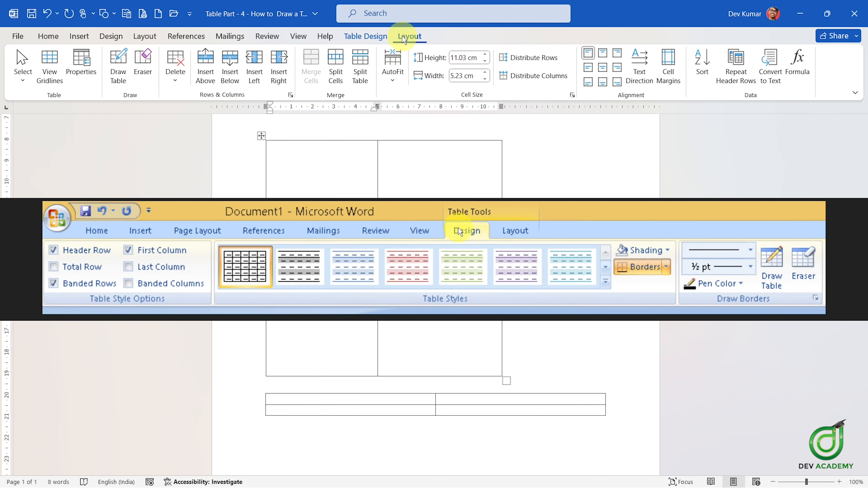
{"action": "left_click", "coordinate": [365, 36]}
{"action": "left_click", "coordinate": [410, 36]}
Subdivide the drawn table with horizontal lines in both columns, the top ones about 1.42 cm down, and a vertical line splitting the lower right cell
{"action": "left_click", "coordinate": [119, 67]}
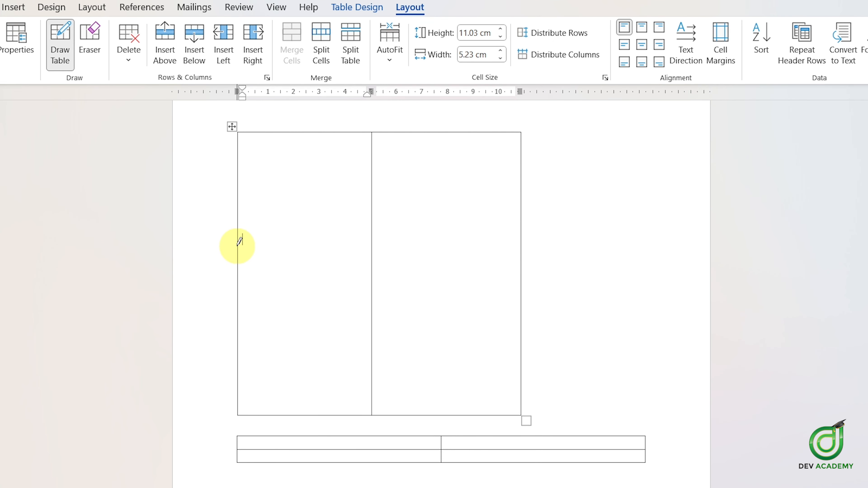
{"action": "mouse_move", "coordinate": [239, 245]}
{"action": "left_mouse_down"}
{"action": "mouse_move", "coordinate": [355, 239]}
{"action": "mouse_move", "coordinate": [363, 253]}
{"action": "left_mouse_up"}
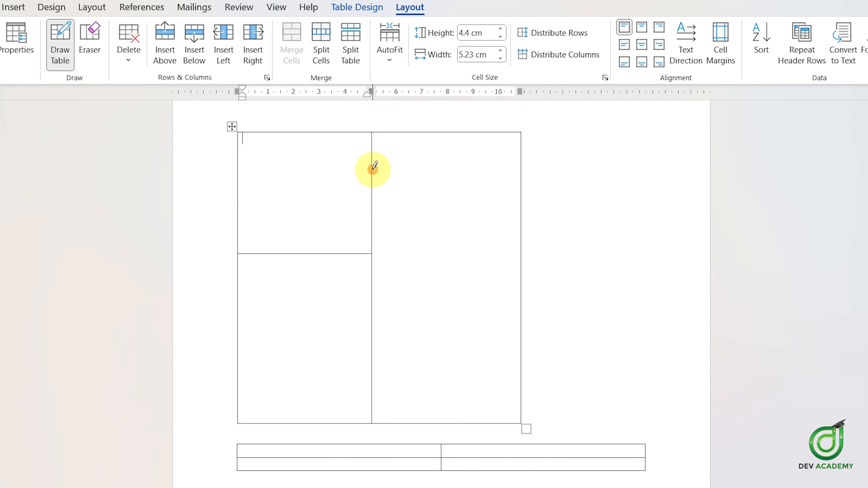
{"action": "left_click_drag", "start_coordinate": [375, 166], "coordinate": [518, 170]}
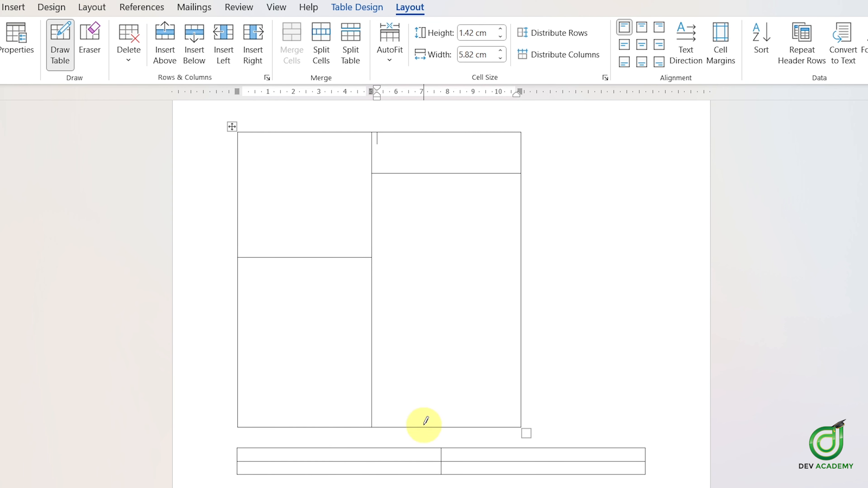
{"action": "mouse_move", "coordinate": [455, 173]}
{"action": "left_mouse_down"}
{"action": "mouse_move", "coordinate": [442, 320]}
{"action": "mouse_move", "coordinate": [440, 287]}
{"action": "left_mouse_up"}
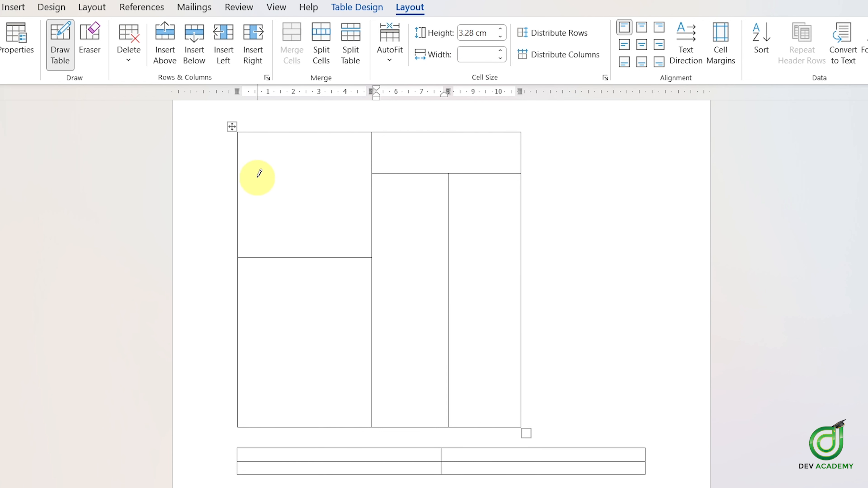
{"action": "left_click_drag", "start_coordinate": [246, 168], "coordinate": [370, 169]}
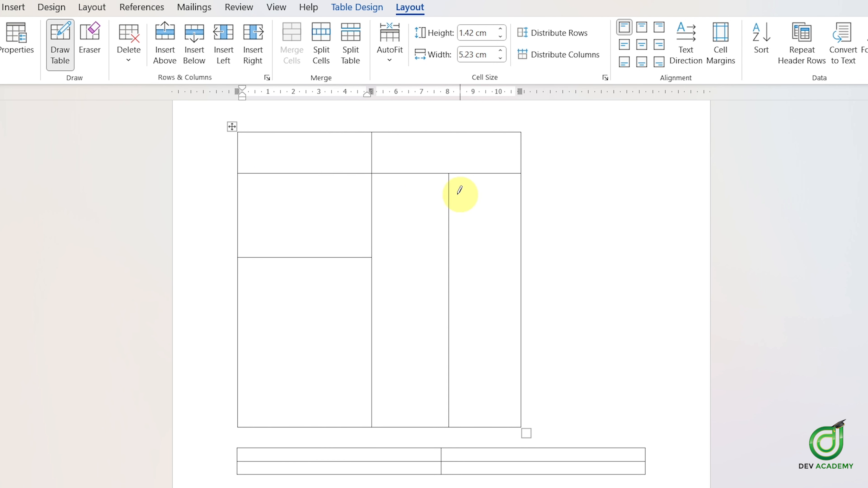
{"action": "left_click_drag", "start_coordinate": [246, 212], "coordinate": [449, 213]}
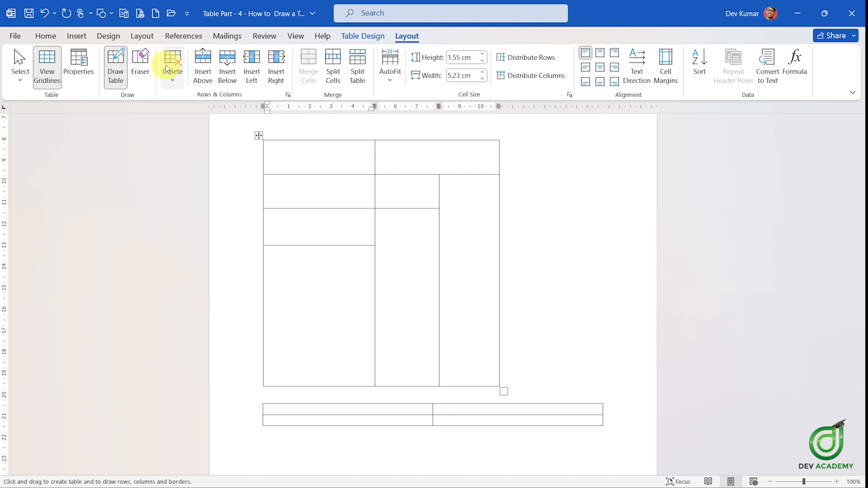
Erase the lines inside the lower right area and all horizontal lines in the first column of the drawn table
{"action": "left_click", "coordinate": [382, 40]}
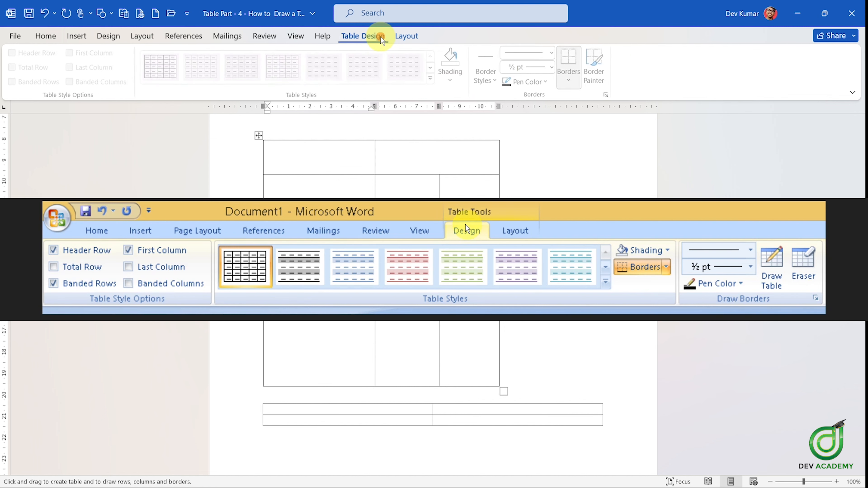
{"action": "left_click", "coordinate": [405, 37]}
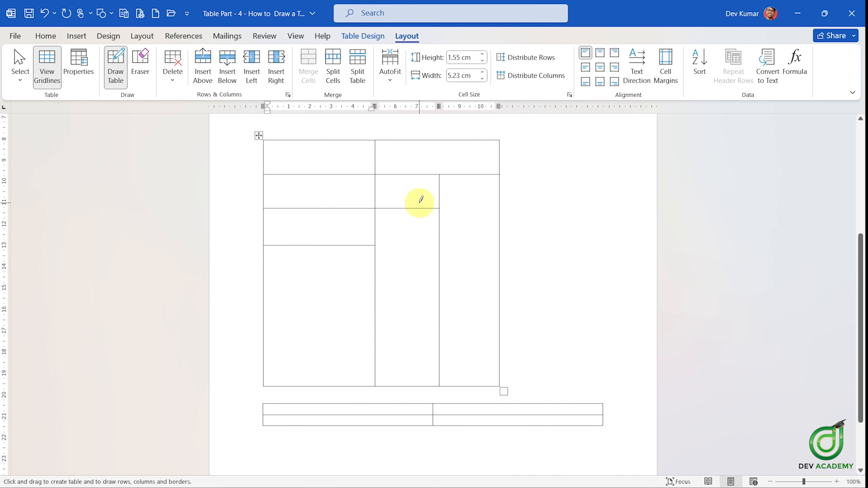
{"action": "left_click", "coordinate": [144, 83]}
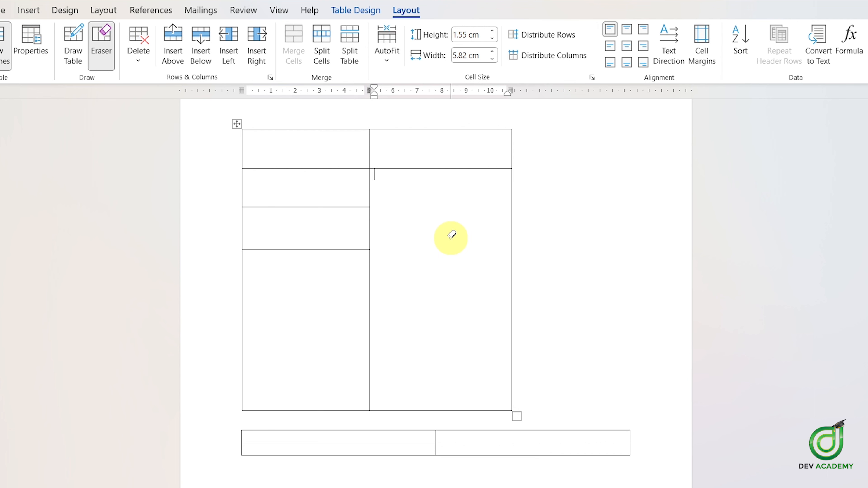
{"action": "left_click", "coordinate": [322, 168]}
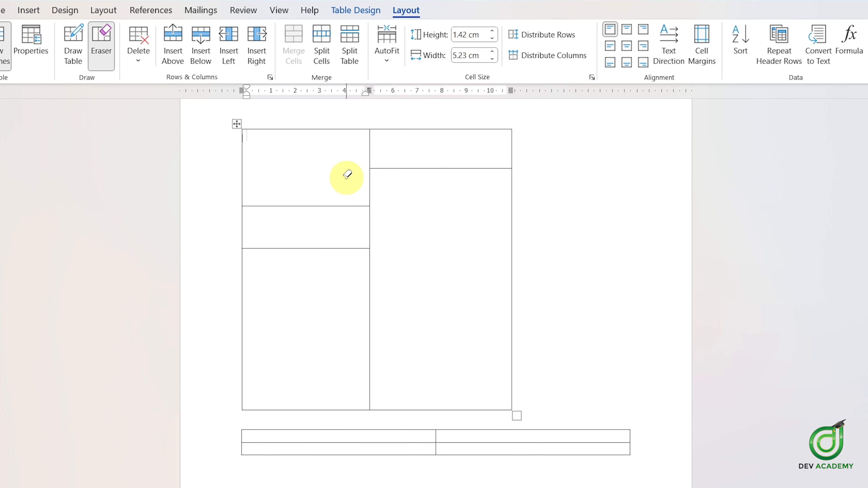
{"action": "left_click", "coordinate": [325, 247]}
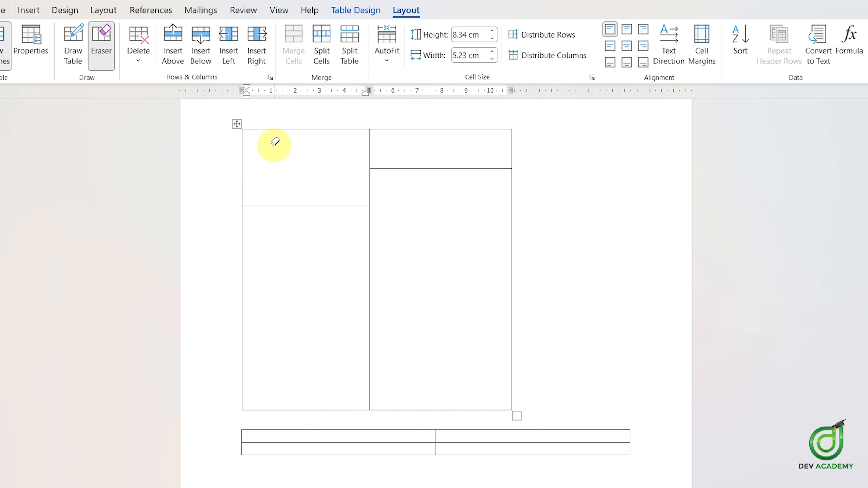
{"action": "mouse_move", "coordinate": [273, 144]}
{"action": "left_mouse_down"}
{"action": "mouse_move", "coordinate": [407, 242]}
{"action": "mouse_move", "coordinate": [429, 299]}
{"action": "mouse_move", "coordinate": [416, 229]}
{"action": "mouse_move", "coordinate": [423, 288]}
{"action": "mouse_move", "coordinate": [420, 252]}
{"action": "mouse_move", "coordinate": [435, 310]}
{"action": "mouse_move", "coordinate": [443, 268]}
{"action": "mouse_move", "coordinate": [448, 319]}
{"action": "mouse_move", "coordinate": [370, 330]}
{"action": "mouse_move", "coordinate": [329, 236]}
{"action": "mouse_move", "coordinate": [338, 272]}
{"action": "mouse_move", "coordinate": [346, 273]}
{"action": "mouse_move", "coordinate": [309, 259]}
{"action": "mouse_move", "coordinate": [344, 267]}
{"action": "mouse_move", "coordinate": [343, 254]}
{"action": "mouse_move", "coordinate": [340, 283]}
{"action": "mouse_move", "coordinate": [356, 276]}
{"action": "mouse_move", "coordinate": [342, 202]}
{"action": "mouse_move", "coordinate": [337, 231]}
{"action": "mouse_move", "coordinate": [340, 196]}
{"action": "mouse_move", "coordinate": [352, 184]}
{"action": "left_mouse_up"}
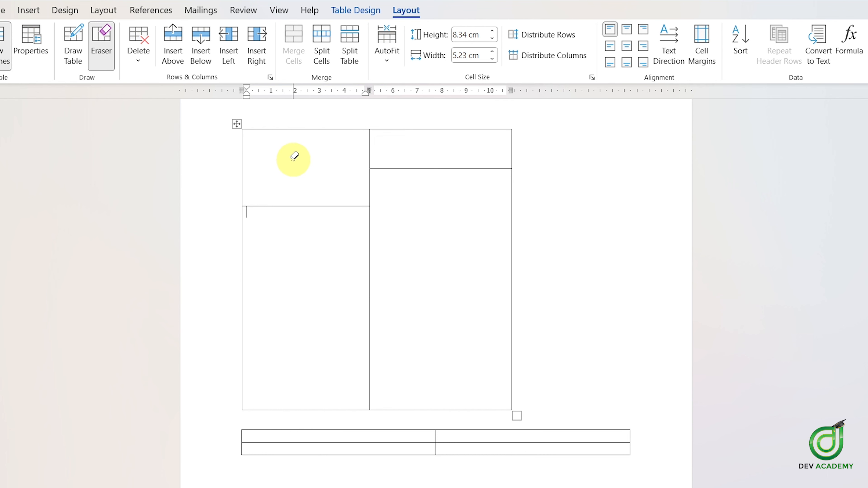
{"action": "mouse_move", "coordinate": [293, 157]}
{"action": "left_mouse_down"}
{"action": "mouse_move", "coordinate": [295, 186]}
{"action": "mouse_move", "coordinate": [333, 254]}
{"action": "left_mouse_up"}
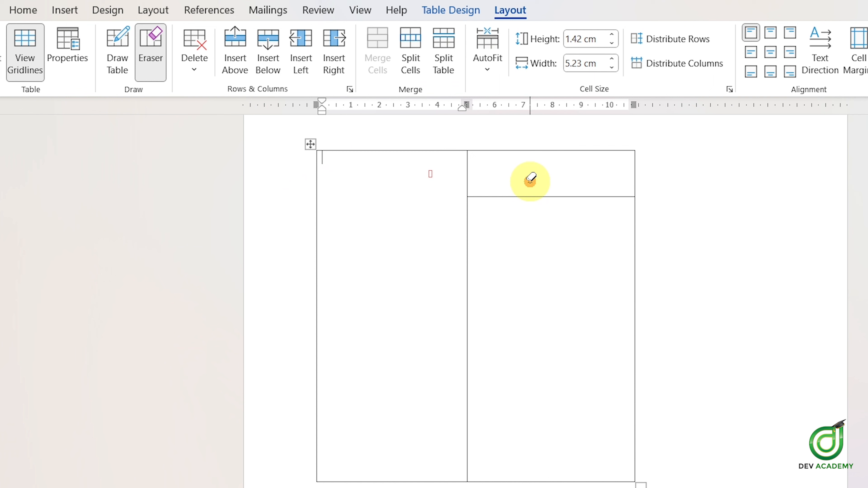
Erase the remaining inner lines of the drawn table, leaving only its outer border, and turn the Eraser off
{"action": "left_click_drag", "start_coordinate": [423, 154], "coordinate": [363, 186]}
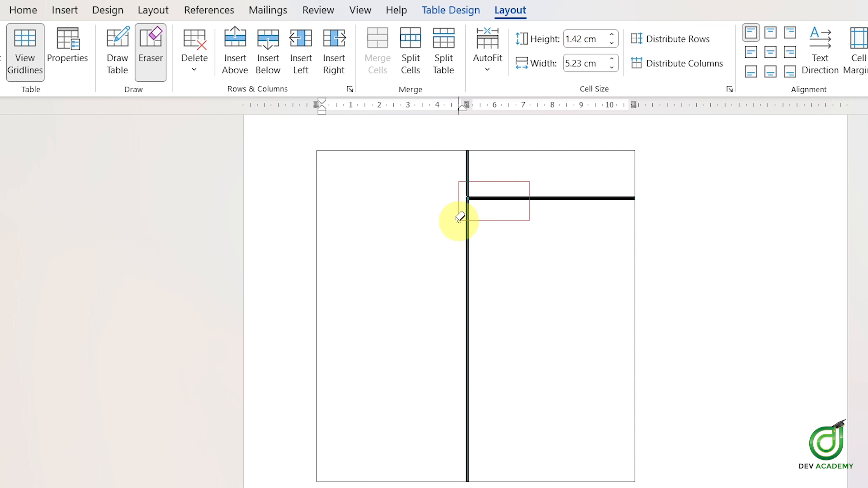
{"action": "mouse_move", "coordinate": [459, 219]}
{"action": "left_mouse_down"}
{"action": "mouse_move", "coordinate": [438, 226]}
{"action": "mouse_move", "coordinate": [455, 240]}
{"action": "mouse_move", "coordinate": [407, 254]}
{"action": "mouse_move", "coordinate": [368, 336]}
{"action": "left_mouse_up"}
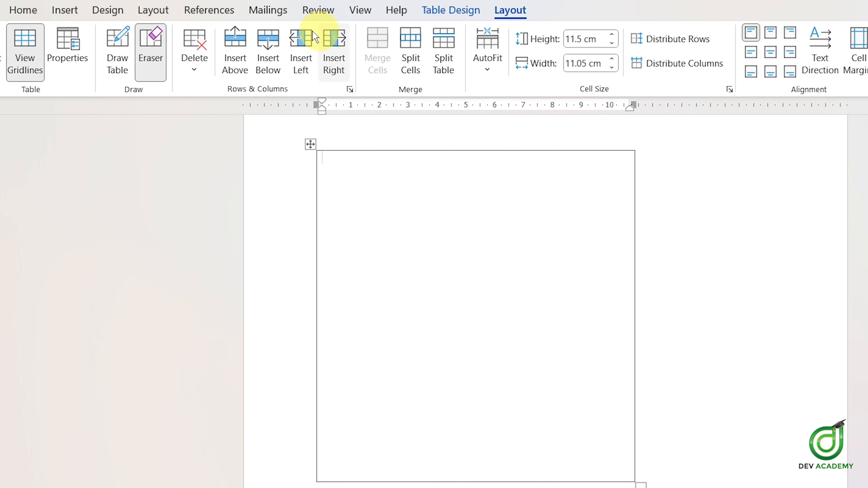
{"action": "left_click", "coordinate": [150, 62]}
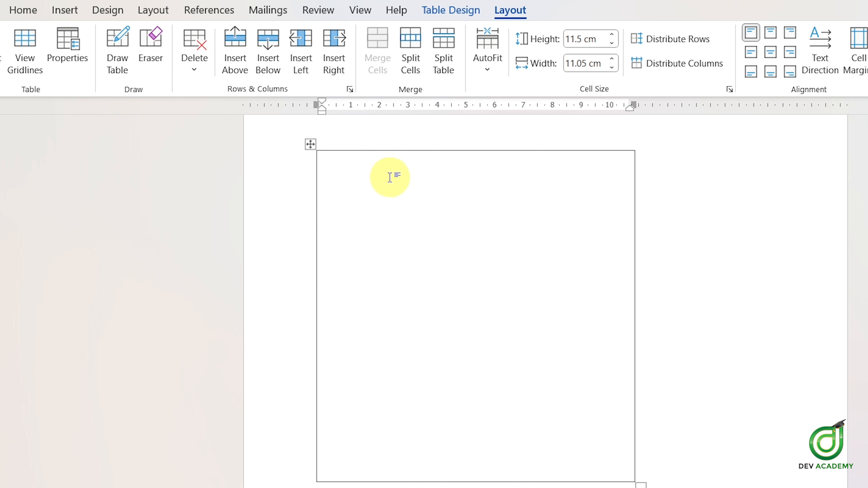
{"action": "left_click", "coordinate": [151, 59]}
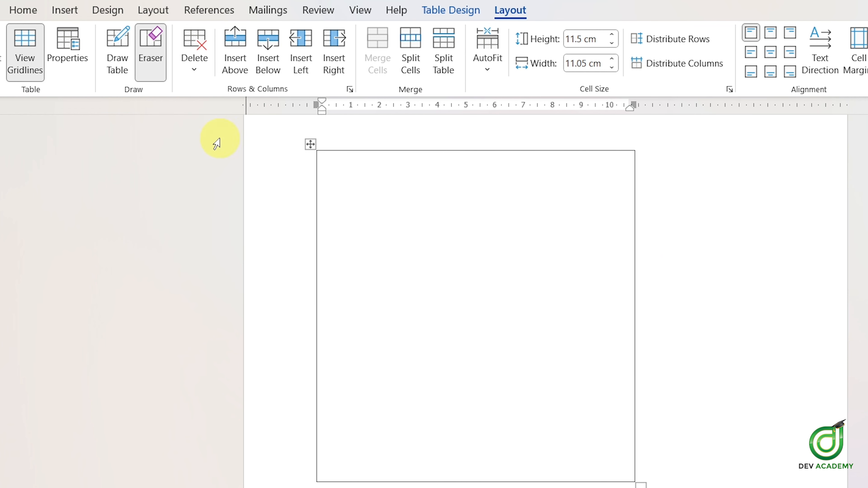
{"action": "left_click", "coordinate": [151, 70]}
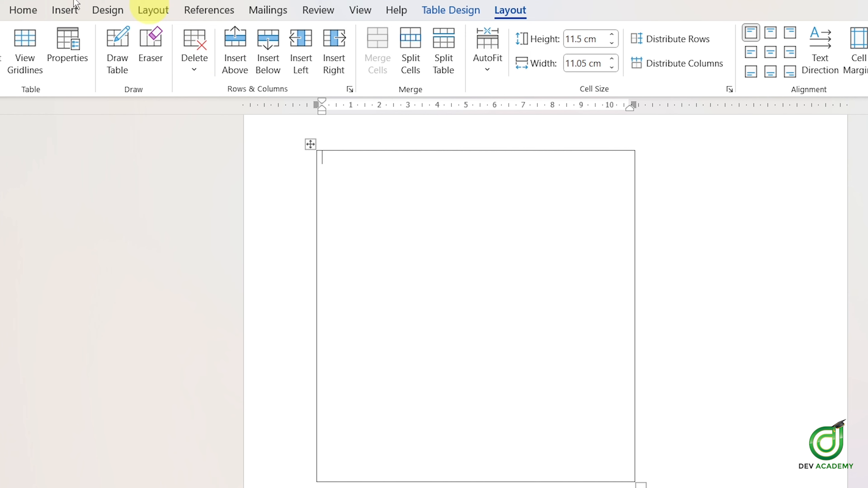
Insert a table with 5 columns and 3 rows in the blank paragraph below the two-column table
{"action": "left_click", "coordinate": [64, 10]}
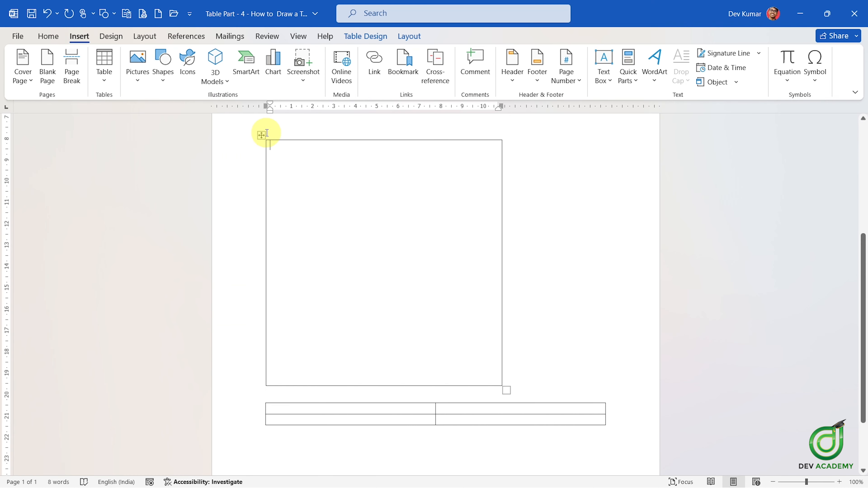
{"action": "left_click", "coordinate": [260, 135]}
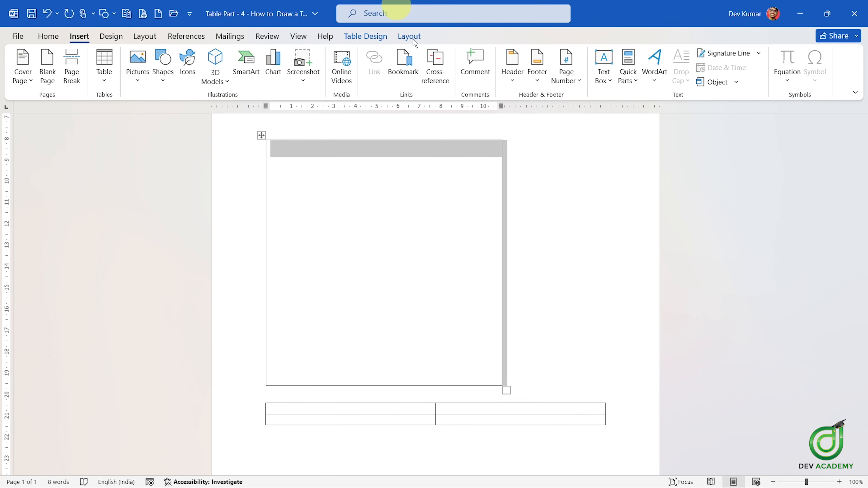
{"action": "scroll", "coordinate": [651, 204], "scroll_direction": "down", "scroll_amount": 3}
{"action": "left_click", "coordinate": [320, 373]}
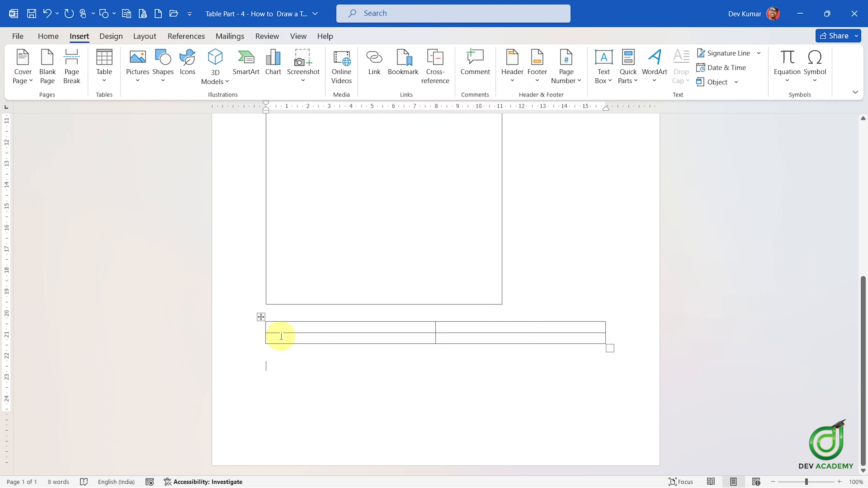
{"action": "left_click", "coordinate": [105, 76]}
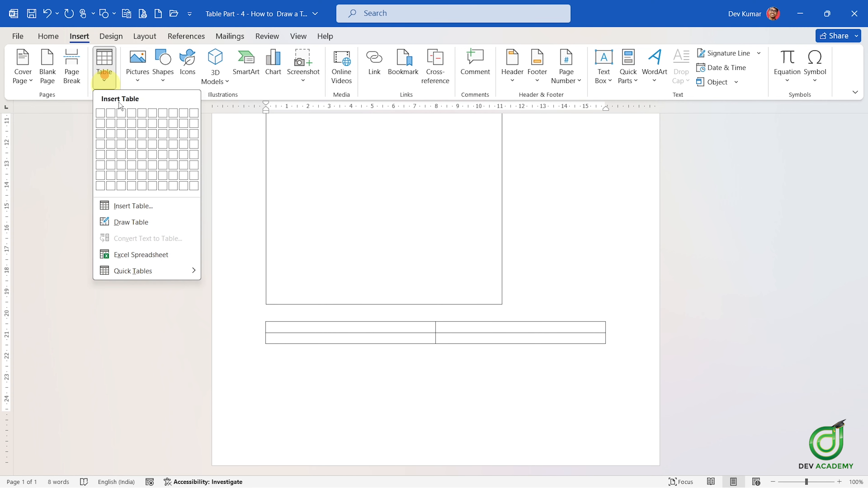
{"action": "left_click", "coordinate": [147, 138]}
{"action": "scroll", "coordinate": [374, 382], "scroll_direction": "down", "scroll_amount": 5}
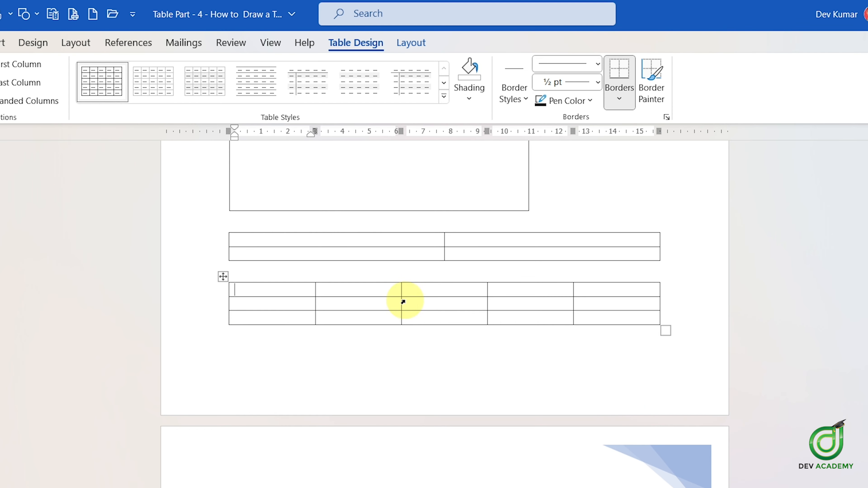
Insert a column to the right of the fourth column in the five-column table
{"action": "left_click", "coordinate": [422, 302]}
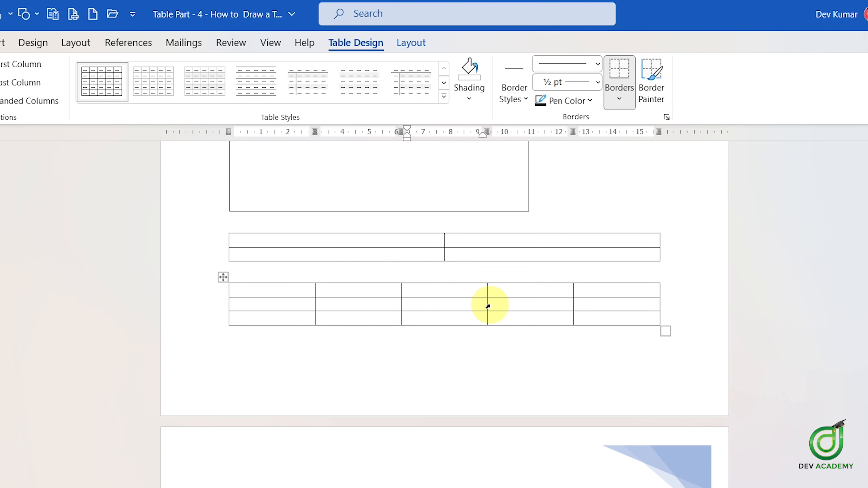
{"action": "left_click", "coordinate": [412, 43]}
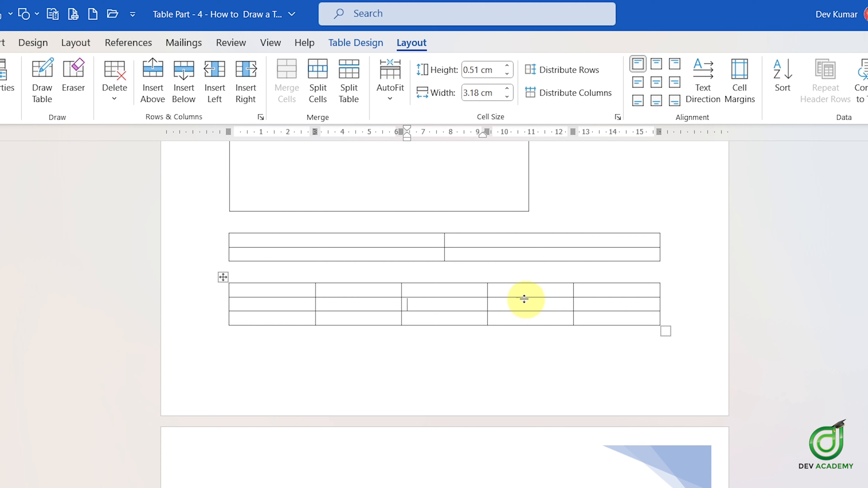
{"action": "left_click", "coordinate": [514, 290]}
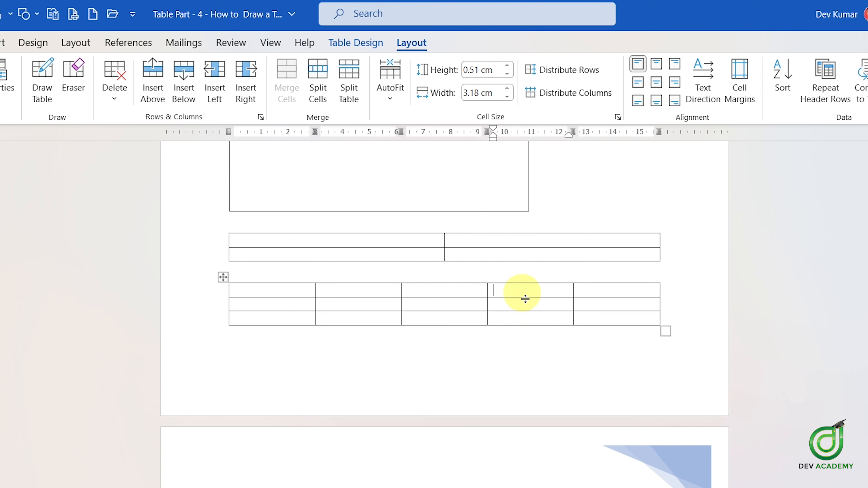
{"action": "right_click", "coordinate": [496, 291]}
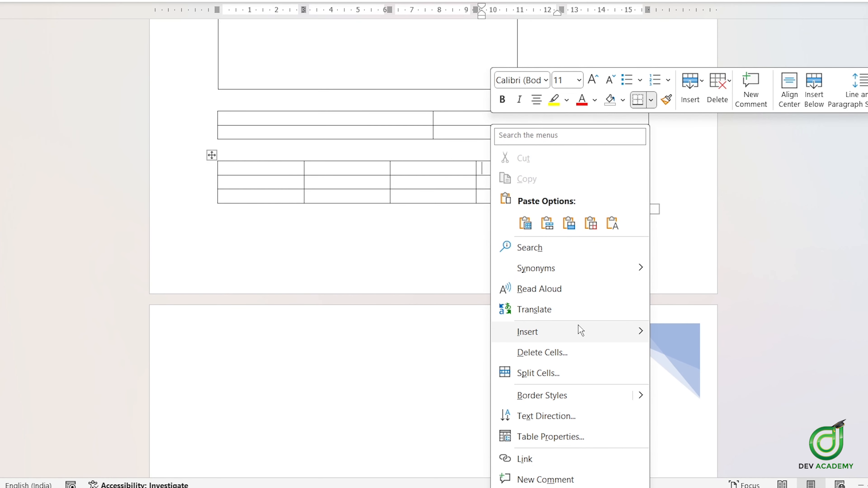
{"action": "mouse_move", "coordinate": [580, 330]}
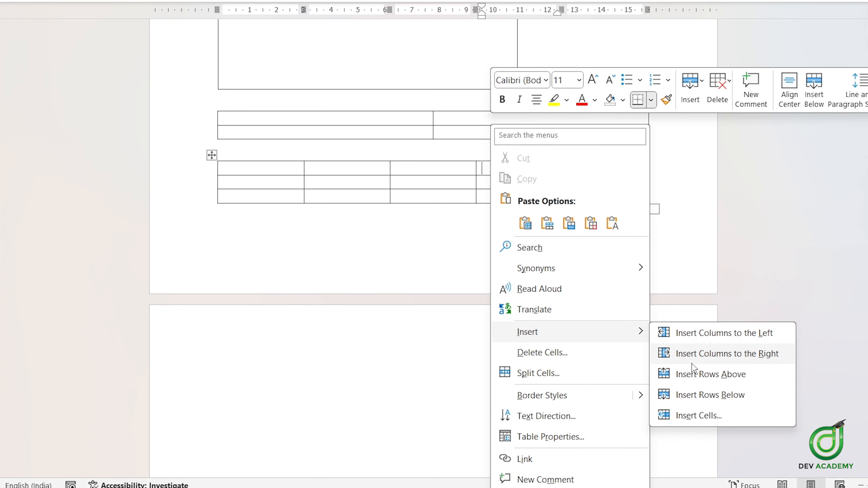
{"action": "left_click", "coordinate": [699, 359]}
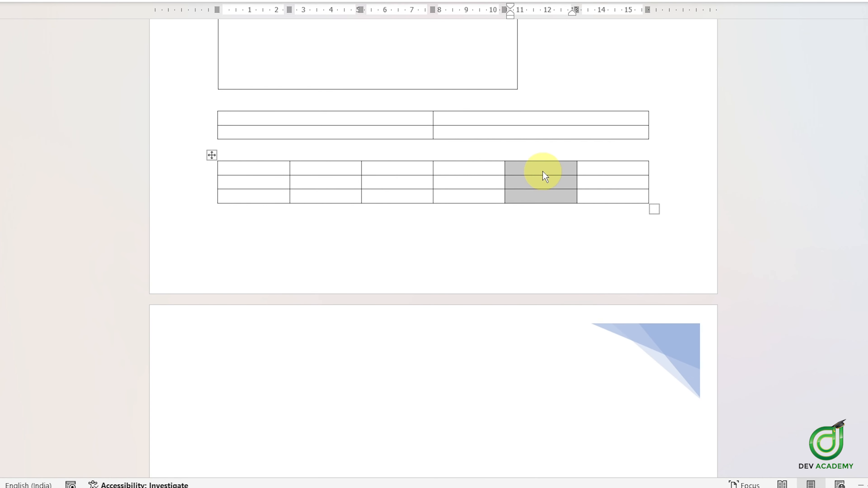
Insert the With Subheads 2 quick table at the left margin near the top of the second page
{"action": "scroll", "coordinate": [474, 219], "scroll_direction": "down", "scroll_amount": 8}
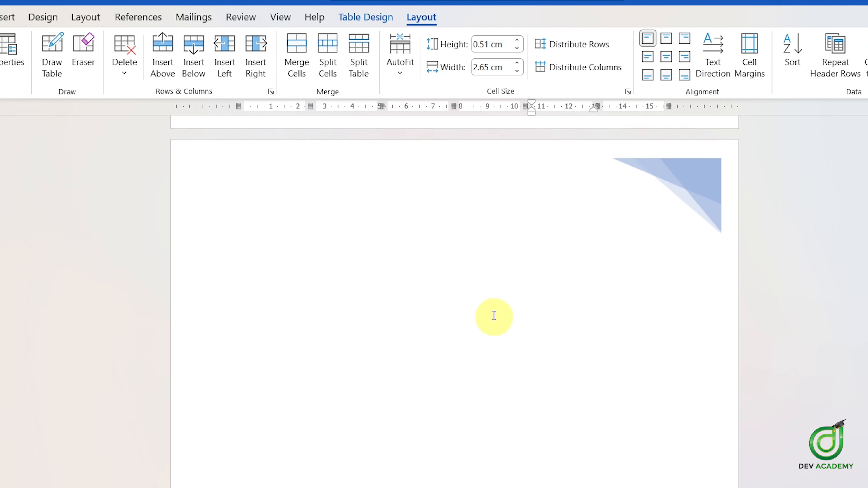
{"action": "scroll", "coordinate": [376, 239], "scroll_direction": "up", "scroll_amount": 1}
{"action": "left_click", "coordinate": [316, 219]}
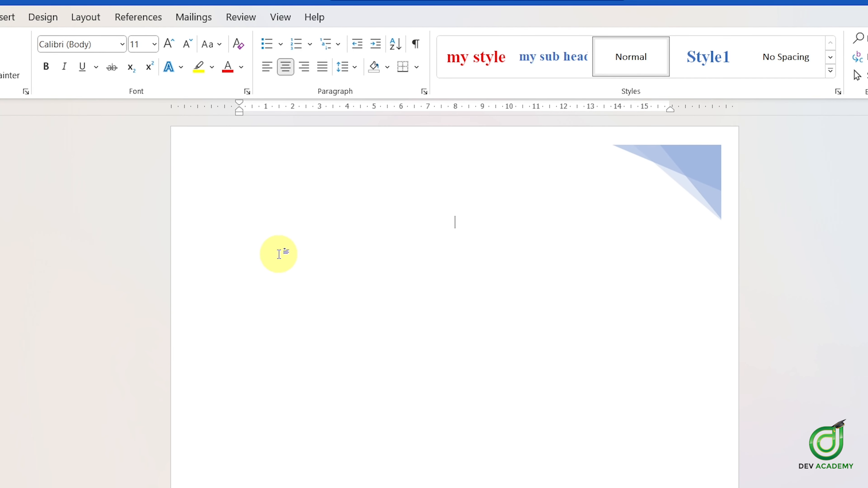
{"action": "double_click", "coordinate": [259, 251]}
{"action": "left_click", "coordinate": [266, 257]}
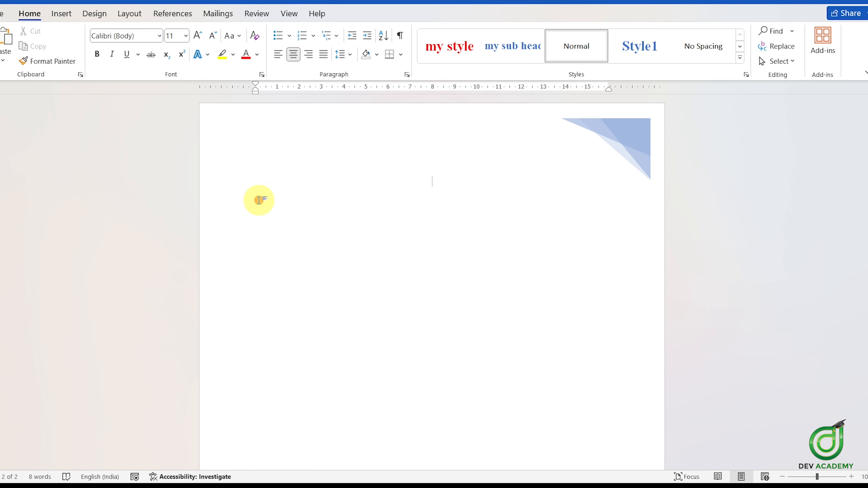
{"action": "left_click", "coordinate": [259, 200]}
{"action": "left_click", "coordinate": [62, 13]}
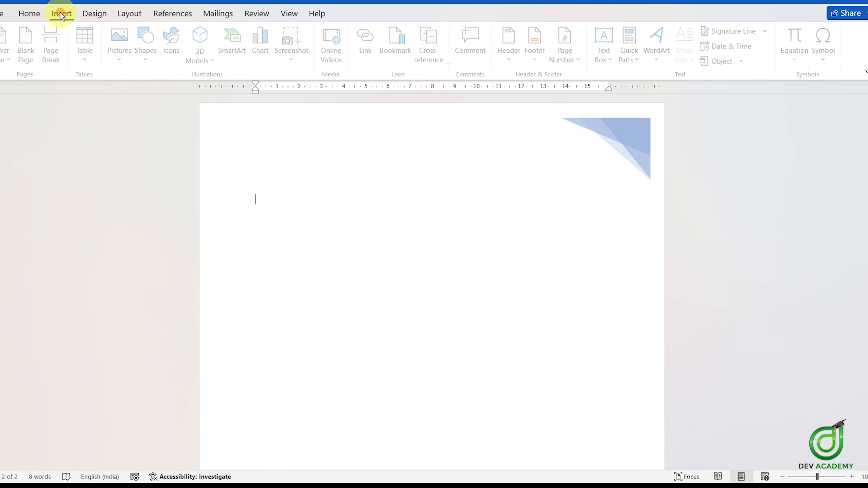
{"action": "left_click", "coordinate": [85, 51]}
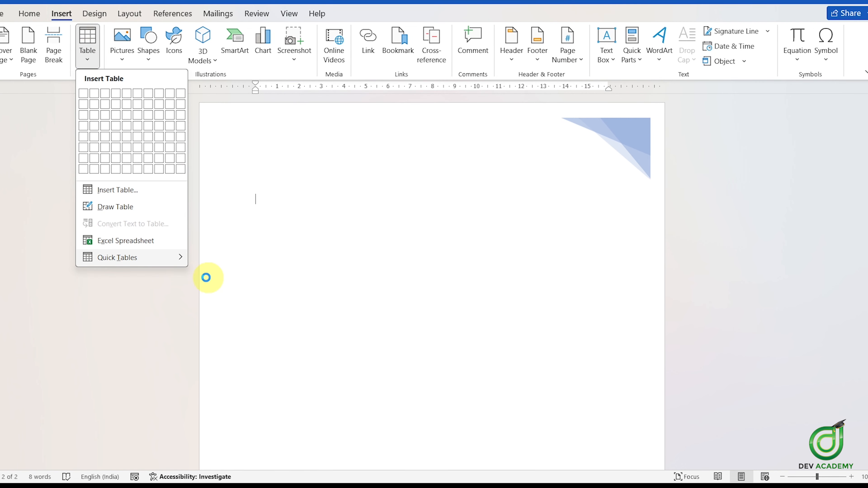
{"action": "scroll", "coordinate": [298, 297], "scroll_direction": "down", "scroll_amount": 10}
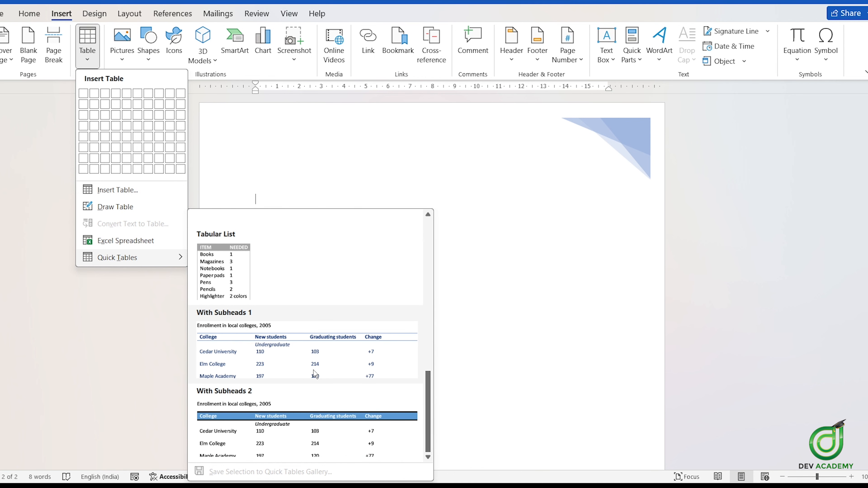
{"action": "left_click", "coordinate": [284, 418]}
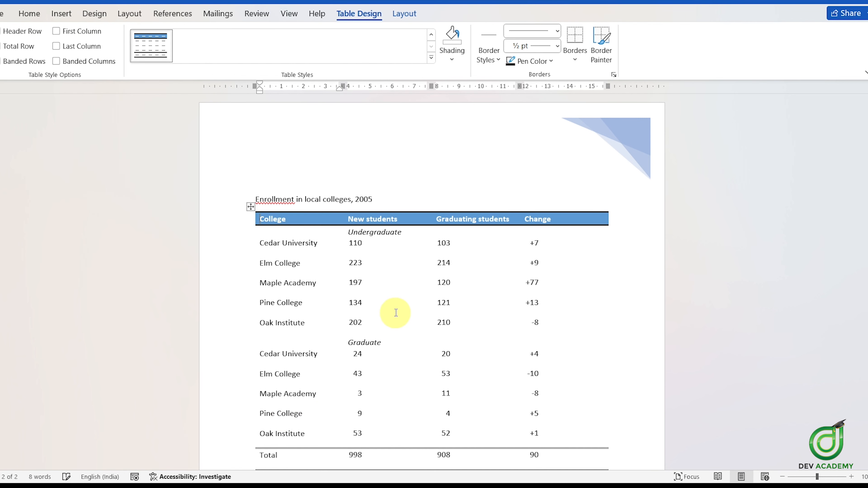
{"action": "scroll", "coordinate": [396, 313], "scroll_direction": "down", "scroll_amount": 3}
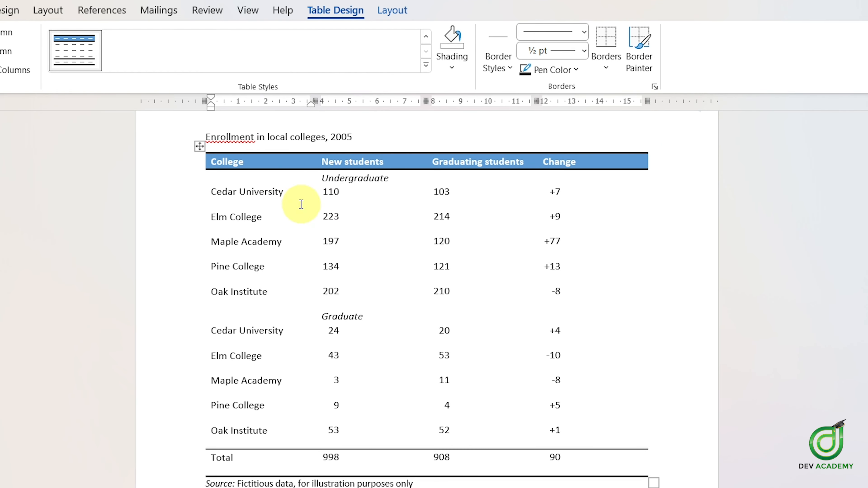
Apply All Borders to the whole college enrollment table
{"action": "left_click", "coordinate": [199, 146]}
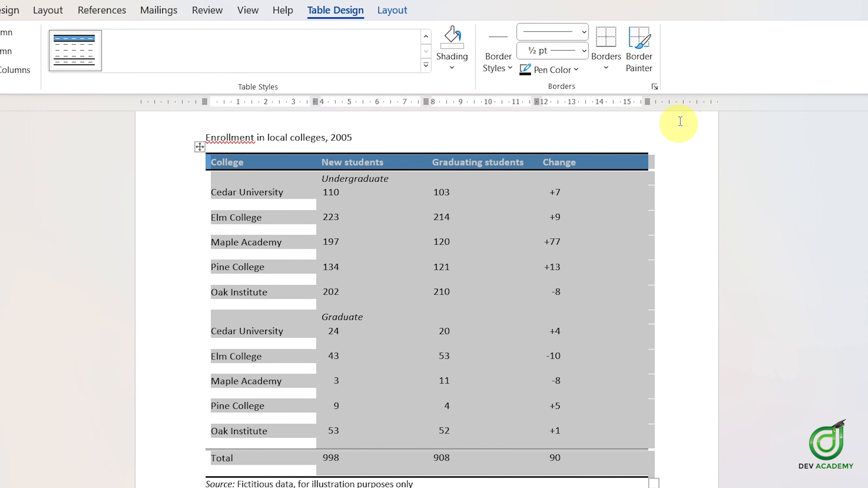
{"action": "left_click", "coordinate": [606, 63]}
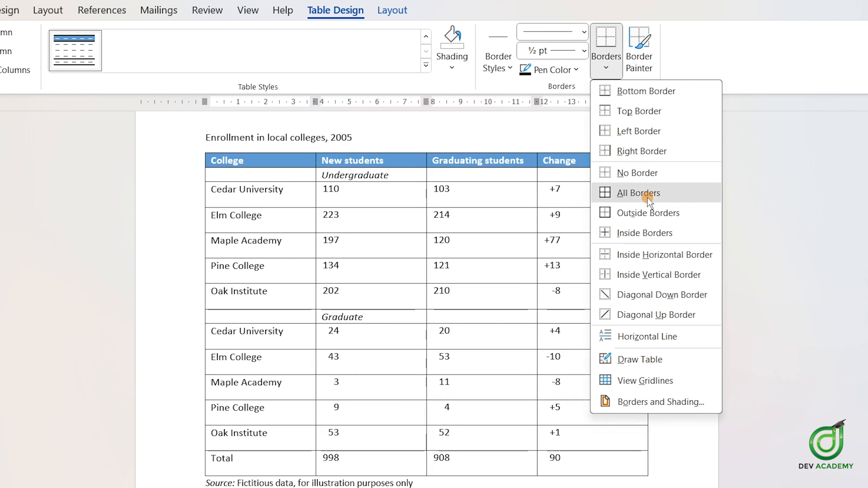
{"action": "left_click", "coordinate": [646, 194]}
Try inserting a column to the right of the Graduating students column in the enrollment table
{"action": "left_click", "coordinate": [470, 219]}
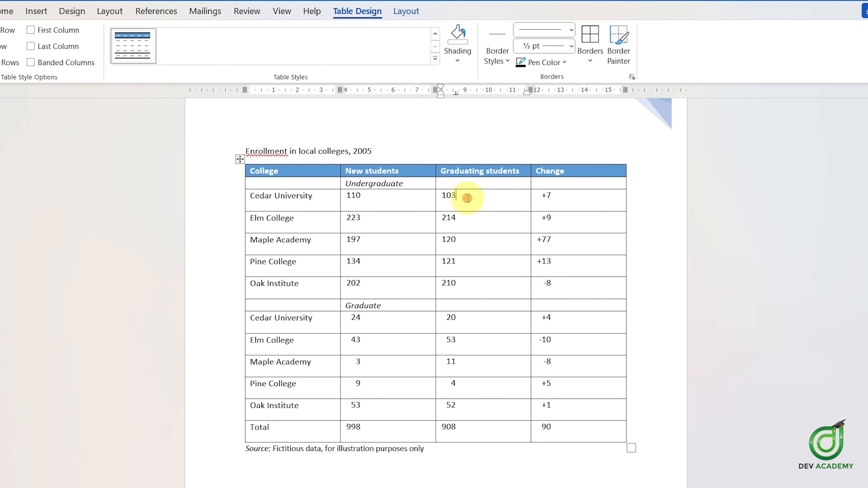
{"action": "left_click", "coordinate": [480, 200]}
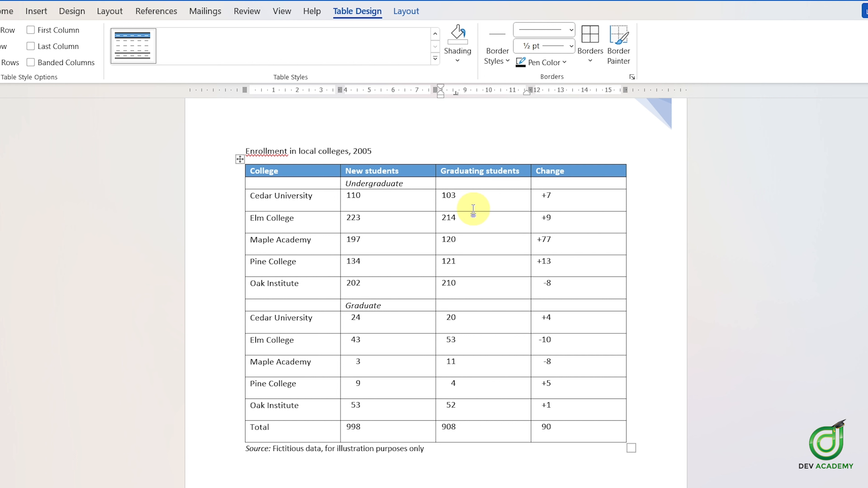
{"action": "right_click", "coordinate": [465, 191]}
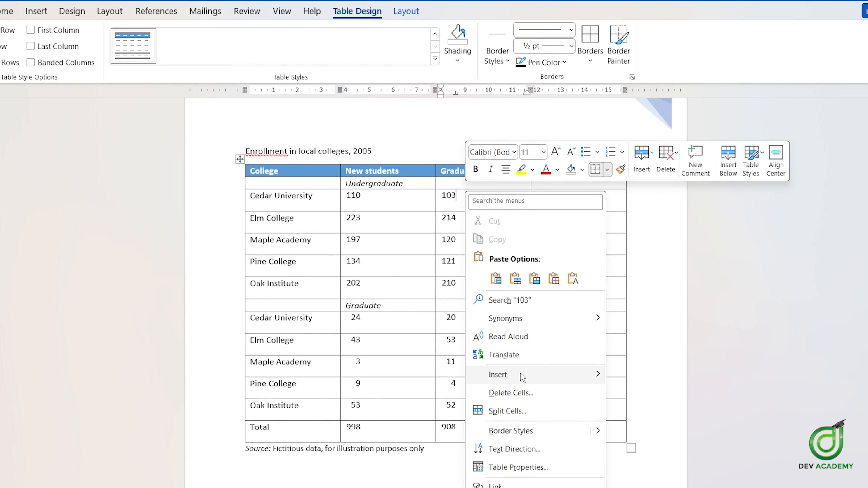
{"action": "mouse_move", "coordinate": [522, 377]}
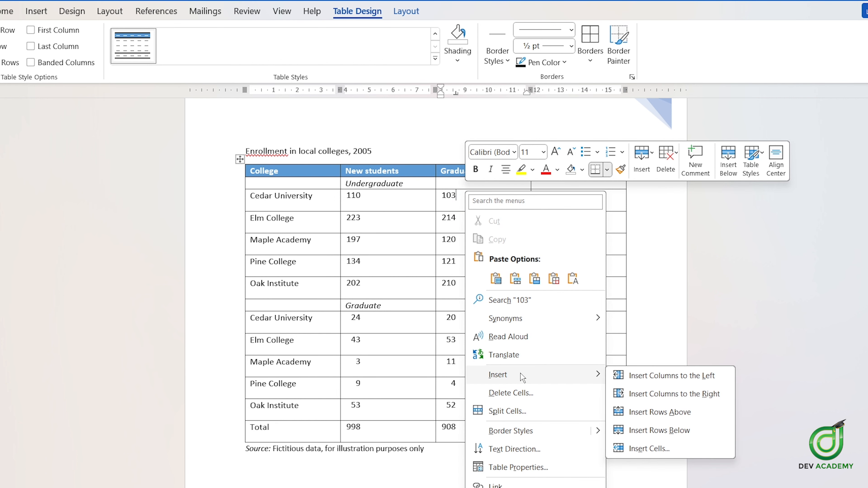
{"action": "left_click", "coordinate": [648, 394]}
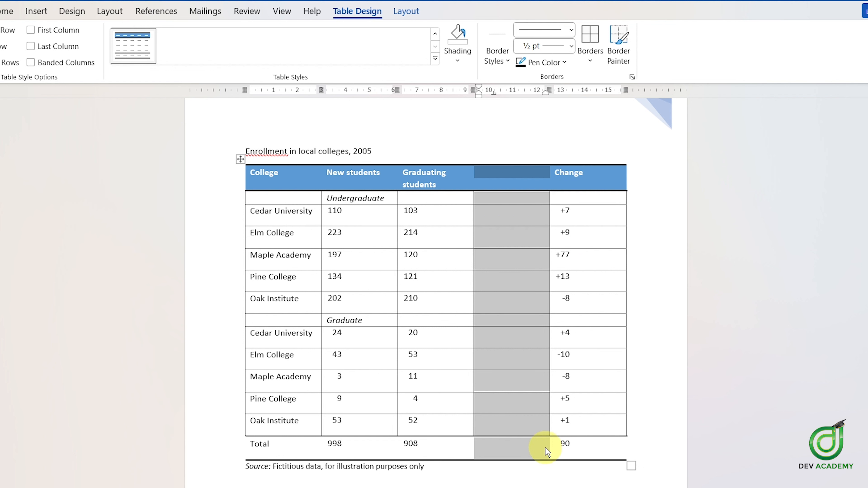
{"action": "left_click", "coordinate": [510, 257]}
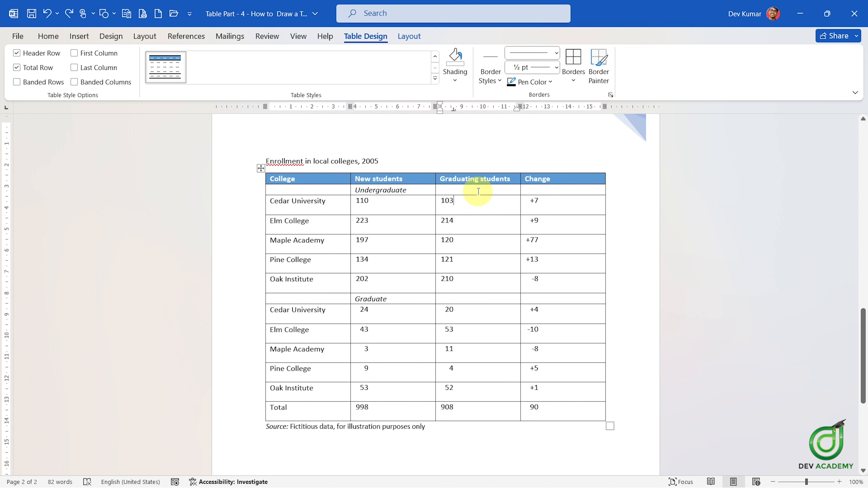
Draw a vertical line through the undergraduate rows of the Graduating students column, from below the header to the Oak Institute row
{"action": "left_click_drag", "start_coordinate": [483, 183], "coordinate": [480, 284]}
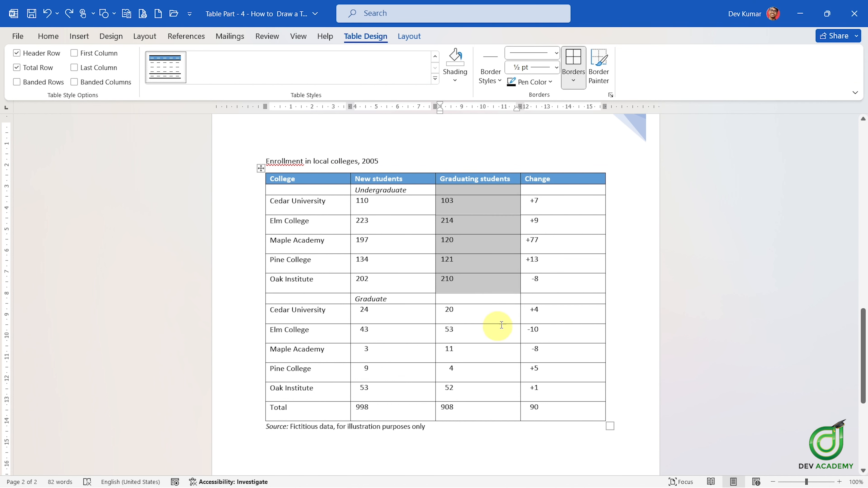
{"action": "left_click", "coordinate": [487, 192]}
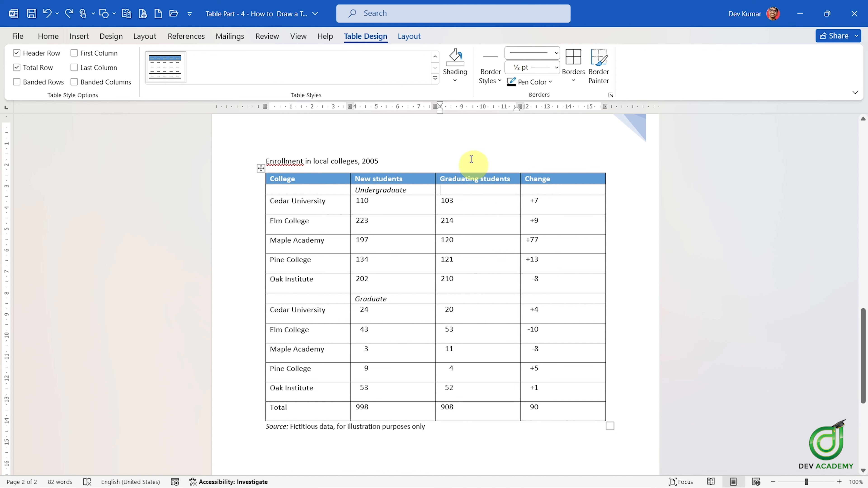
{"action": "left_click", "coordinate": [413, 36]}
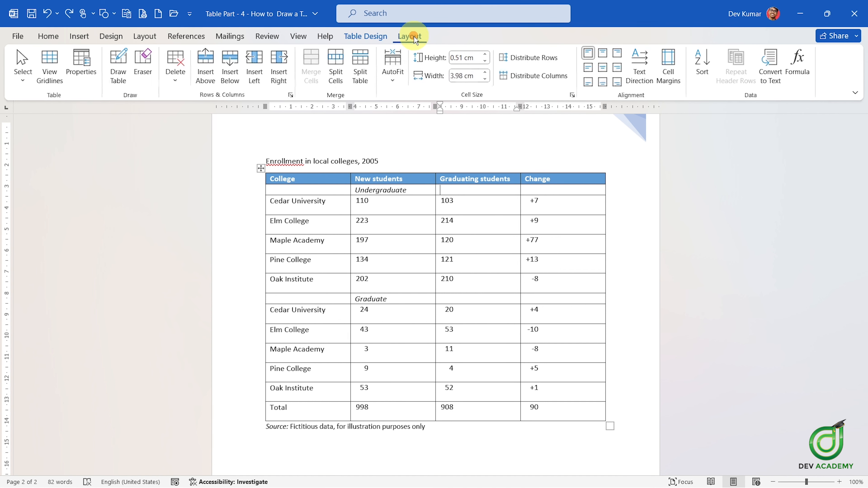
{"action": "left_click", "coordinate": [120, 76]}
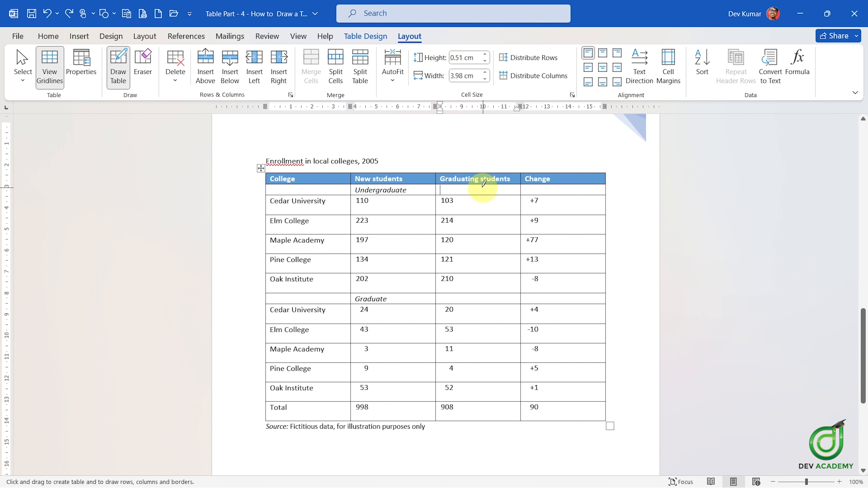
{"action": "left_click_drag", "start_coordinate": [482, 184], "coordinate": [483, 291]}
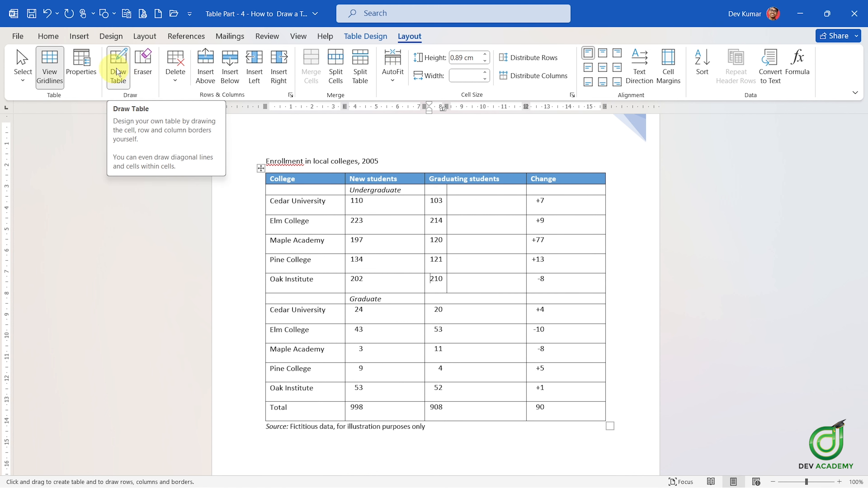
{"action": "left_click", "coordinate": [110, 76]}
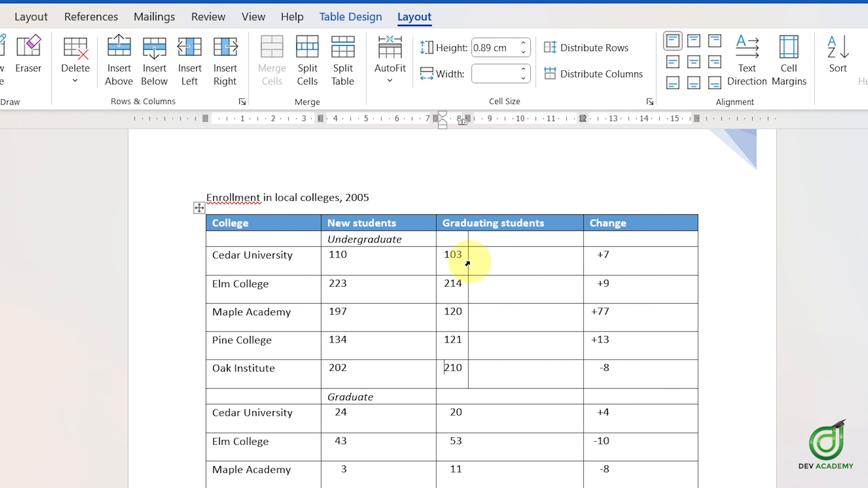
Move the drawn divider right, widening the undergraduate graduating figures' cells and narrowing the blank cells beside them
{"action": "mouse_move", "coordinate": [467, 261]}
{"action": "left_mouse_down"}
{"action": "mouse_move", "coordinate": [508, 260]}
{"action": "mouse_move", "coordinate": [475, 260]}
{"action": "mouse_move", "coordinate": [507, 268]}
{"action": "mouse_move", "coordinate": [475, 268]}
{"action": "left_mouse_up"}
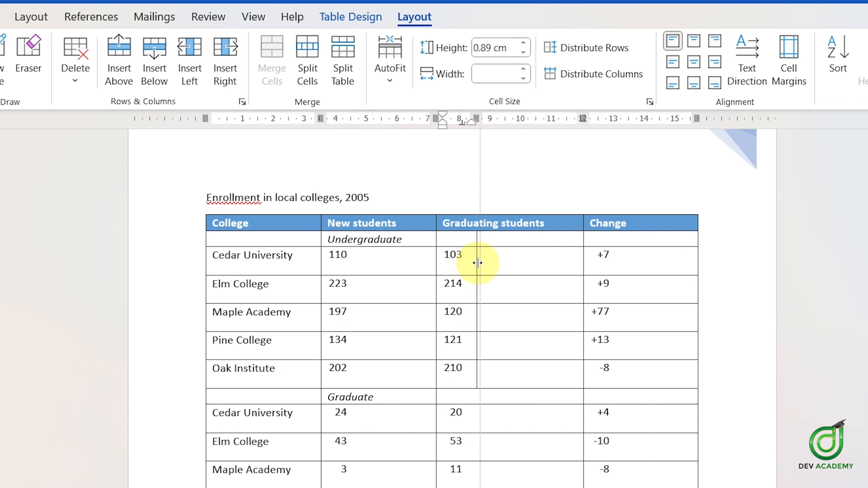
{"action": "left_click_drag", "start_coordinate": [478, 262], "coordinate": [478, 256]}
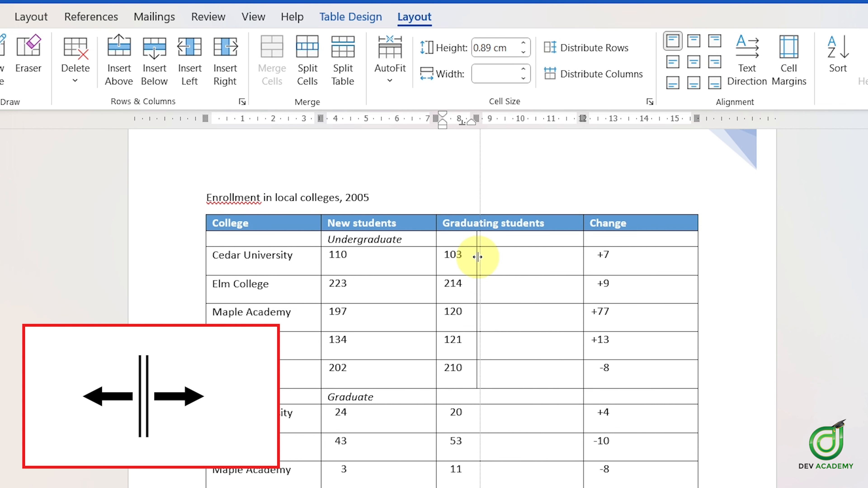
{"action": "mouse_move", "coordinate": [480, 256]}
{"action": "left_mouse_down"}
{"action": "mouse_move", "coordinate": [529, 262]}
{"action": "mouse_move", "coordinate": [477, 266]}
{"action": "left_mouse_up"}
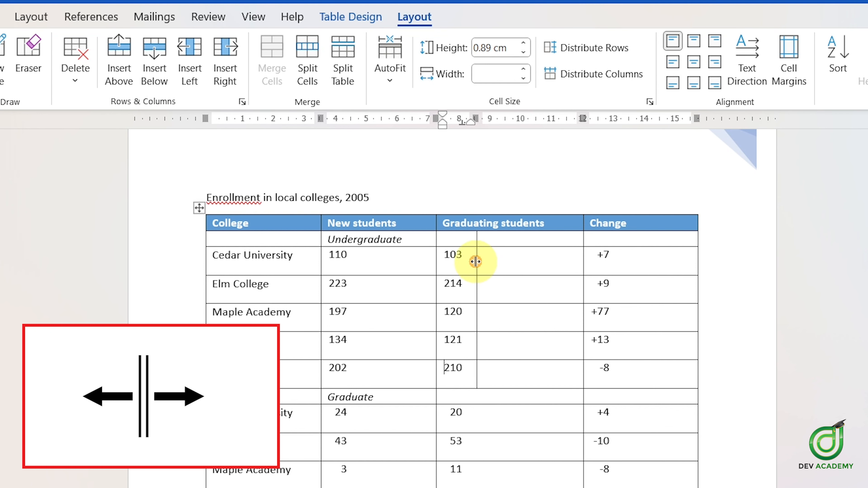
{"action": "left_click_drag", "start_coordinate": [476, 262], "coordinate": [523, 267]}
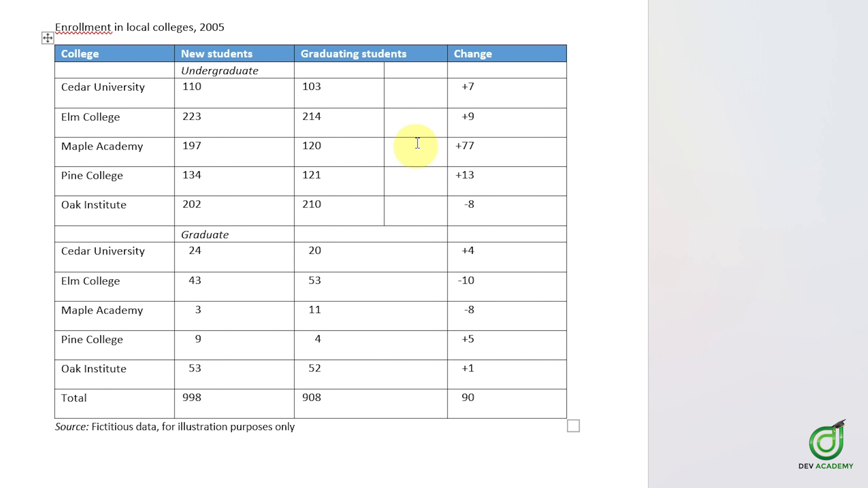
Undo the moves of the divider and the drawn line in the Graduating students column
{"action": "key", "text": "ctrl+z"}
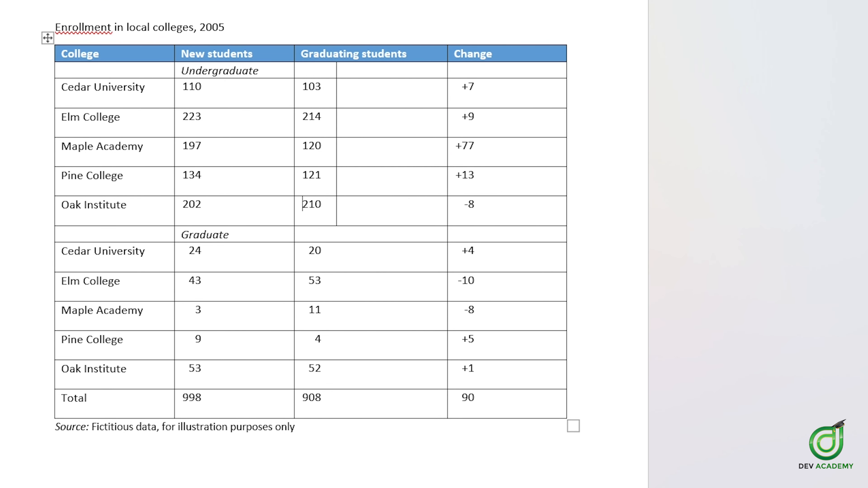
{"action": "key", "text": "ctrl+z"}
{"action": "key", "text": "ctrl+z"}
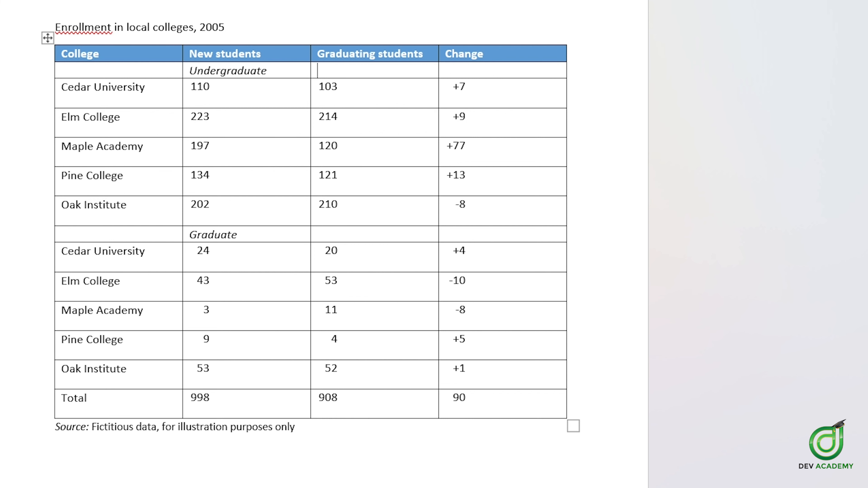
Insert a column to the right of the Graduating students column in the enrollment table
{"action": "right_click", "coordinate": [429, 53]}
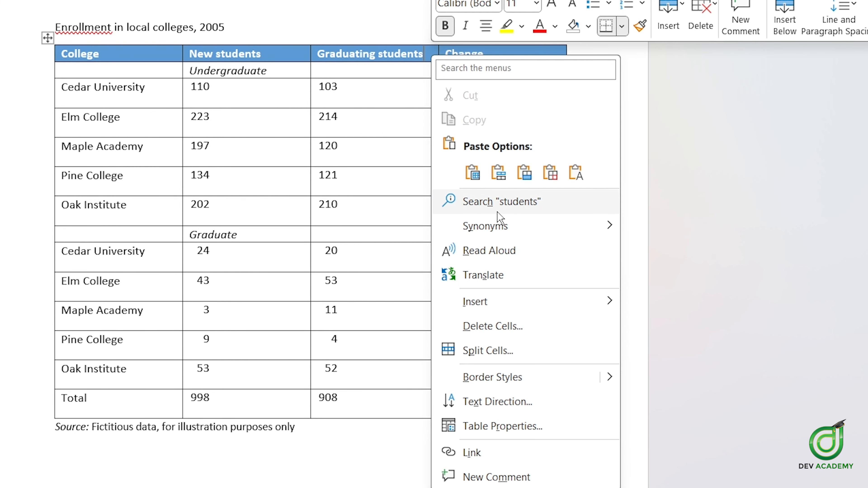
{"action": "mouse_move", "coordinate": [527, 305]}
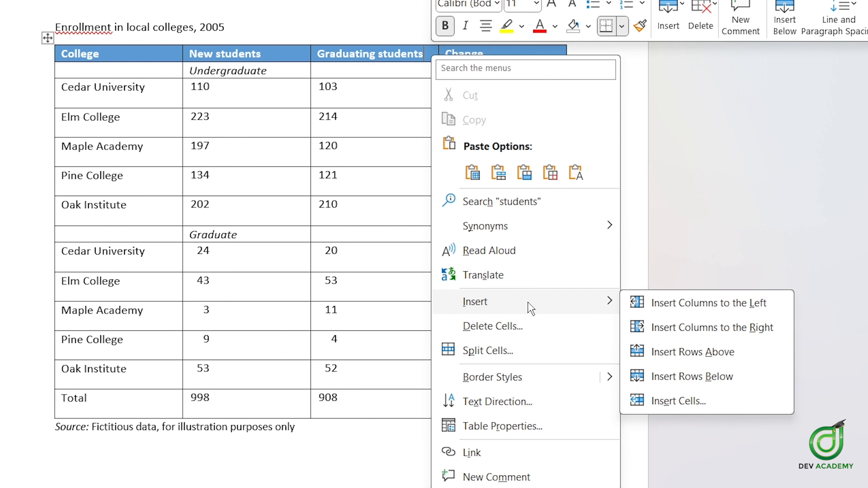
{"action": "left_click", "coordinate": [710, 337]}
{"action": "left_click", "coordinate": [501, 218]}
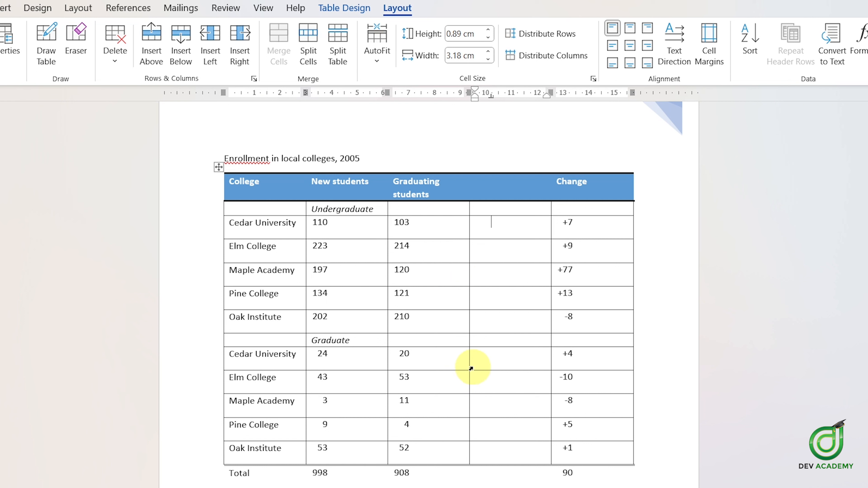
Erase the border between Graduating students and the blank column in the header, Graduate subheading and five graduate college rows
{"action": "left_click", "coordinate": [74, 35]}
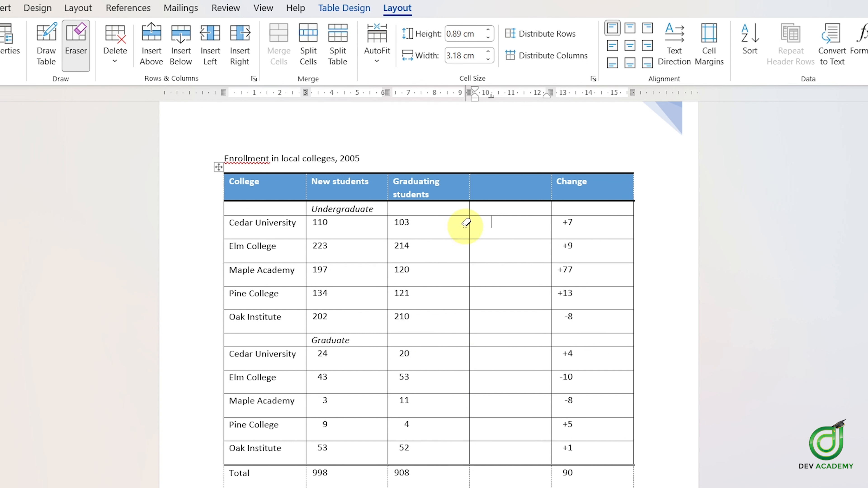
{"action": "left_click", "coordinate": [471, 357]}
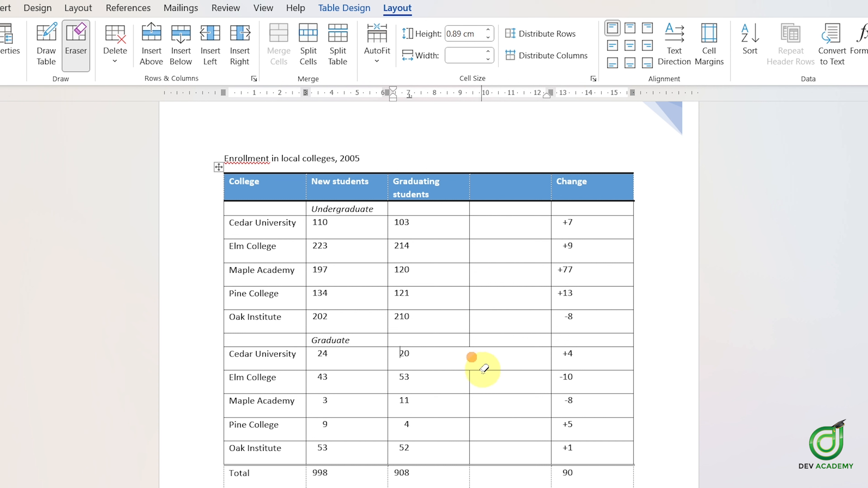
{"action": "left_click", "coordinate": [470, 380]}
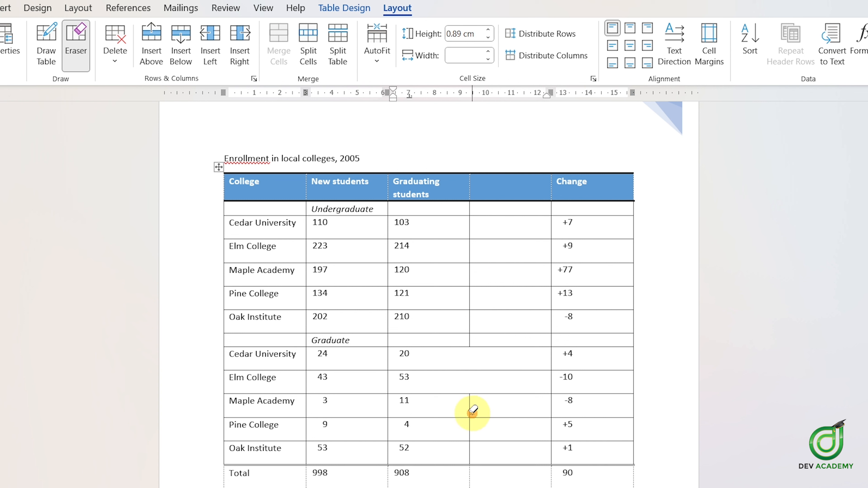
{"action": "left_click", "coordinate": [472, 412]}
{"action": "left_click", "coordinate": [469, 451]}
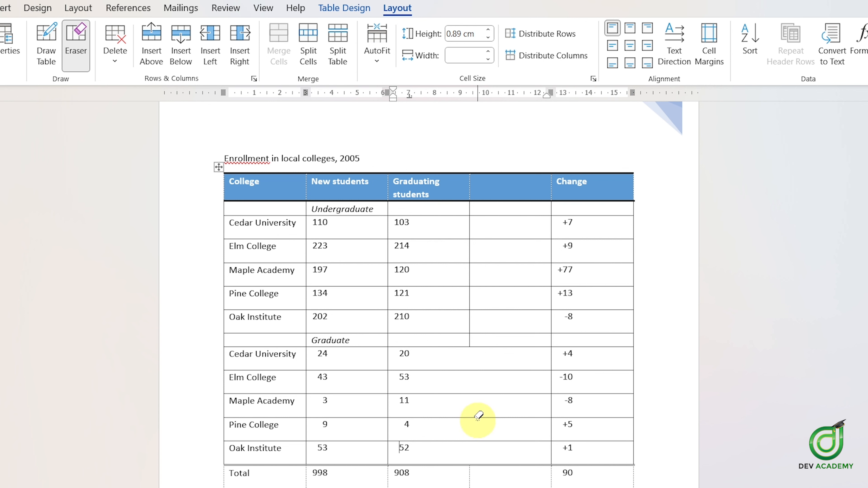
{"action": "left_click", "coordinate": [472, 339]}
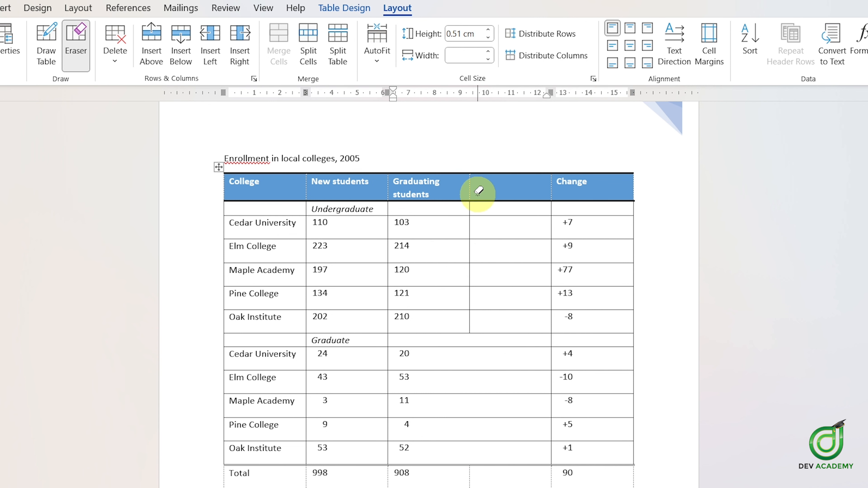
{"action": "left_click", "coordinate": [470, 182]}
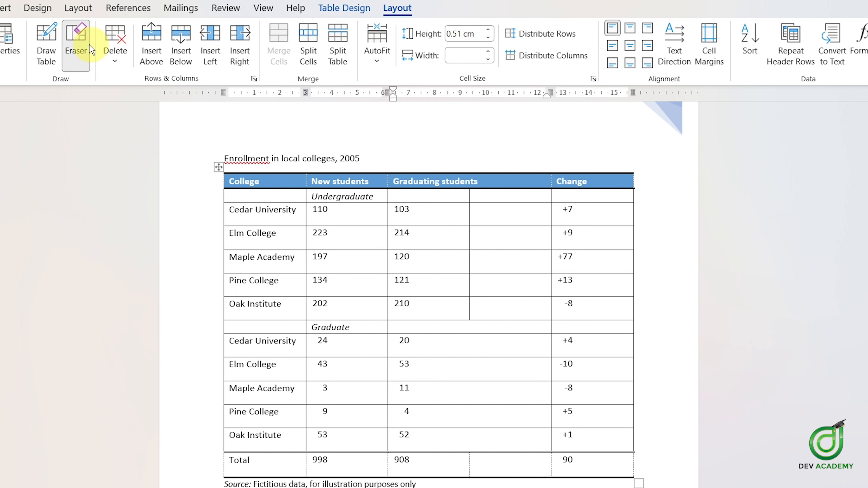
{"action": "left_click", "coordinate": [76, 37]}
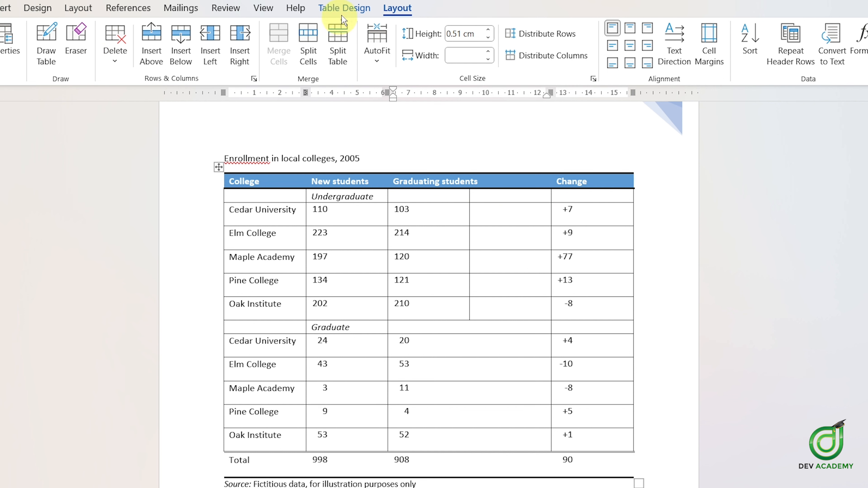
{"action": "left_click", "coordinate": [343, 8]}
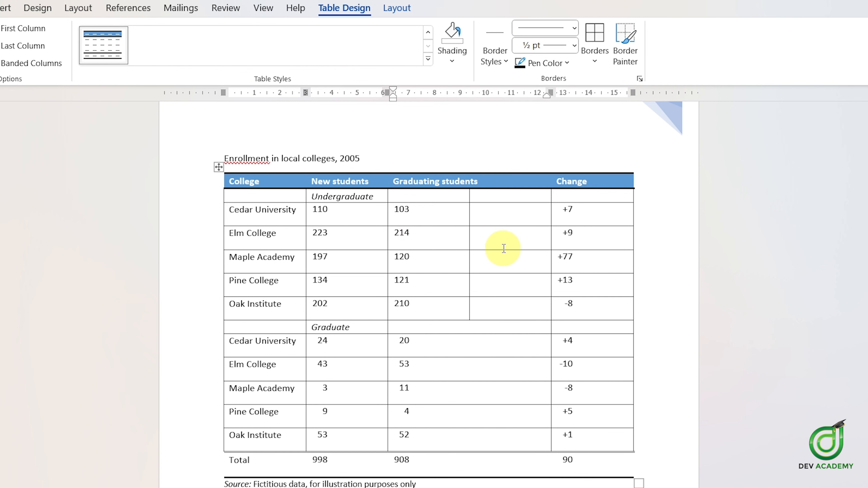
{"action": "scroll", "coordinate": [507, 247], "scroll_direction": "up", "scroll_amount": 10}
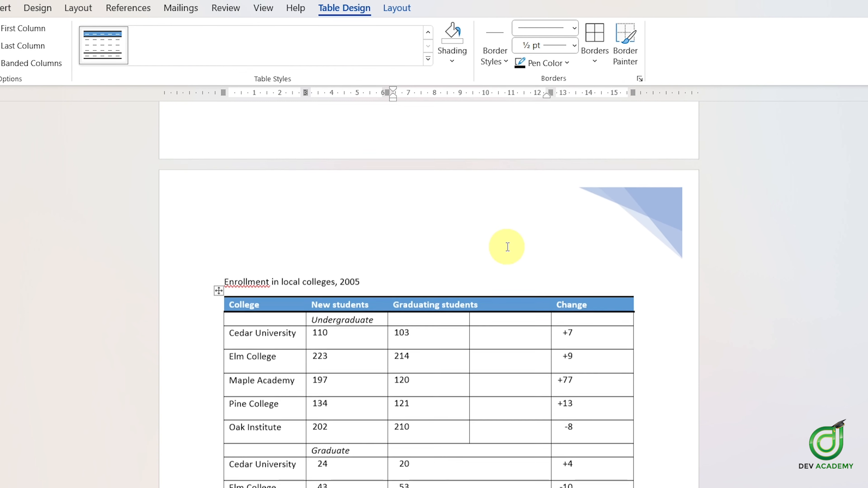
{"action": "scroll", "coordinate": [525, 237], "scroll_direction": "up", "scroll_amount": 3}
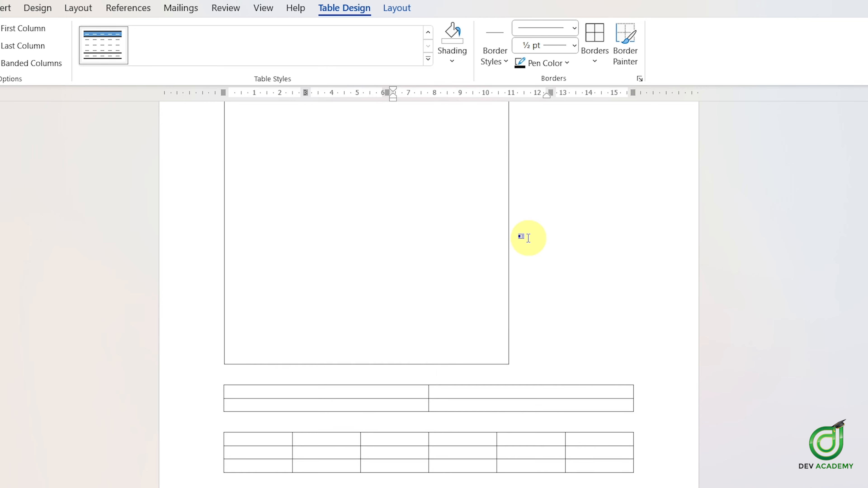
{"action": "scroll", "coordinate": [531, 237], "scroll_direction": "down", "scroll_amount": 10}
{"action": "scroll", "coordinate": [532, 237], "scroll_direction": "down", "scroll_amount": 6}
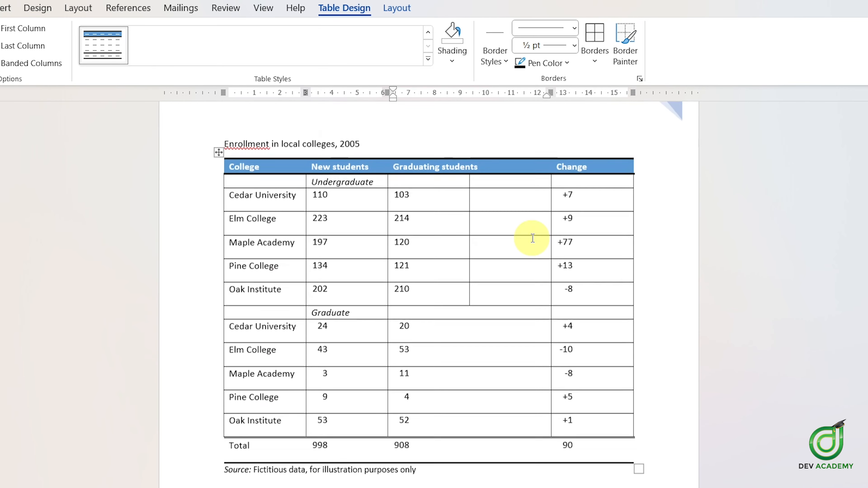
{"action": "scroll", "coordinate": [529, 237], "scroll_direction": "up", "scroll_amount": 3}
{"action": "left_click", "coordinate": [508, 276]}
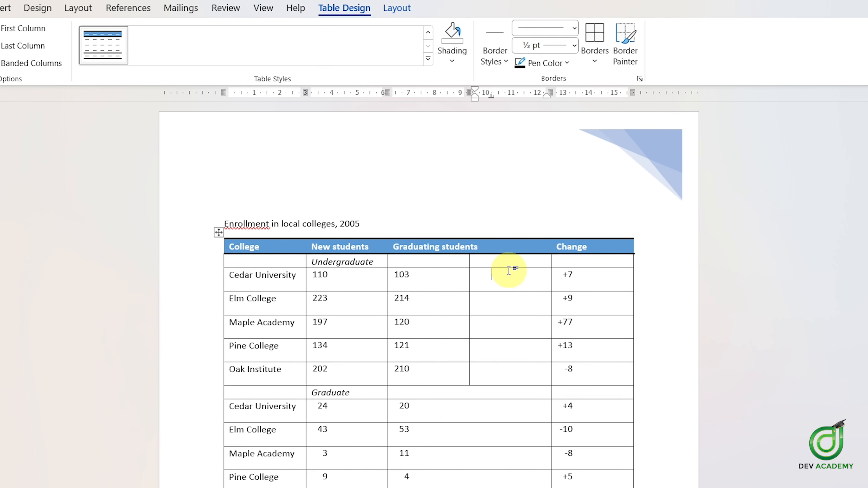